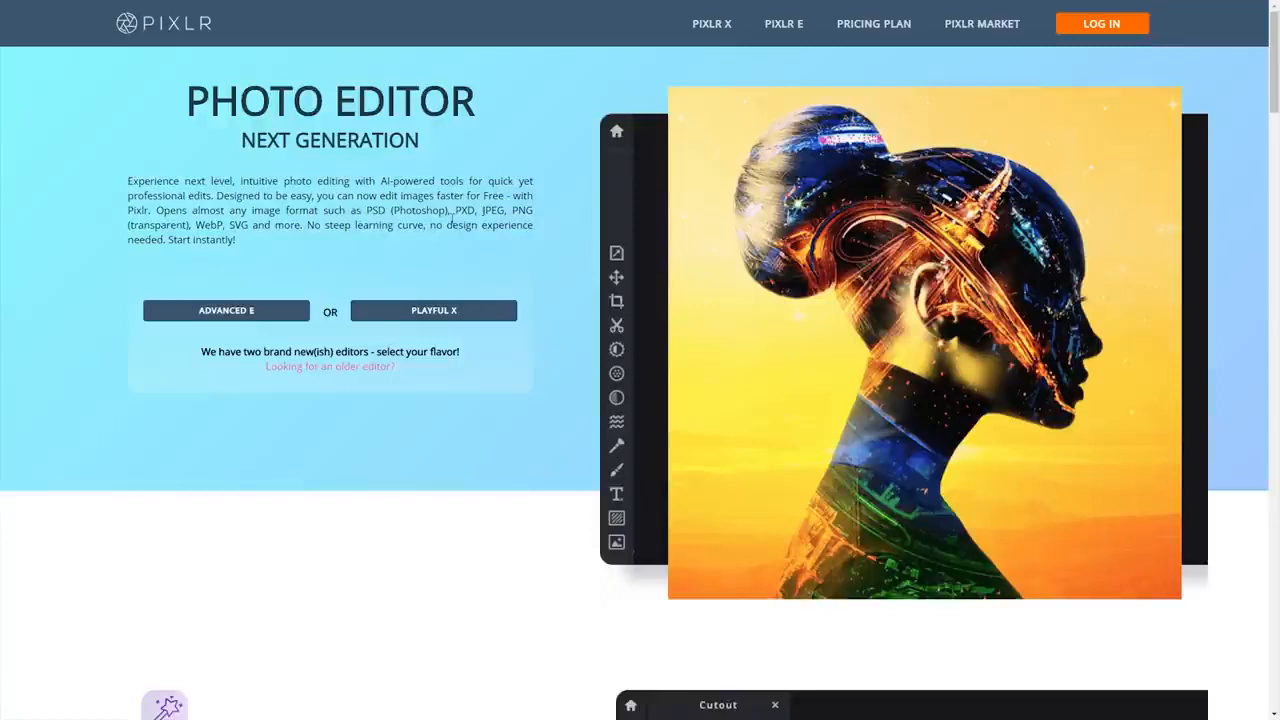
mouse_move(393, 210)
left_mouse_down()
mouse_move(447, 210)
mouse_move(401, 210)
left_mouse_up()
left_click(447, 210)
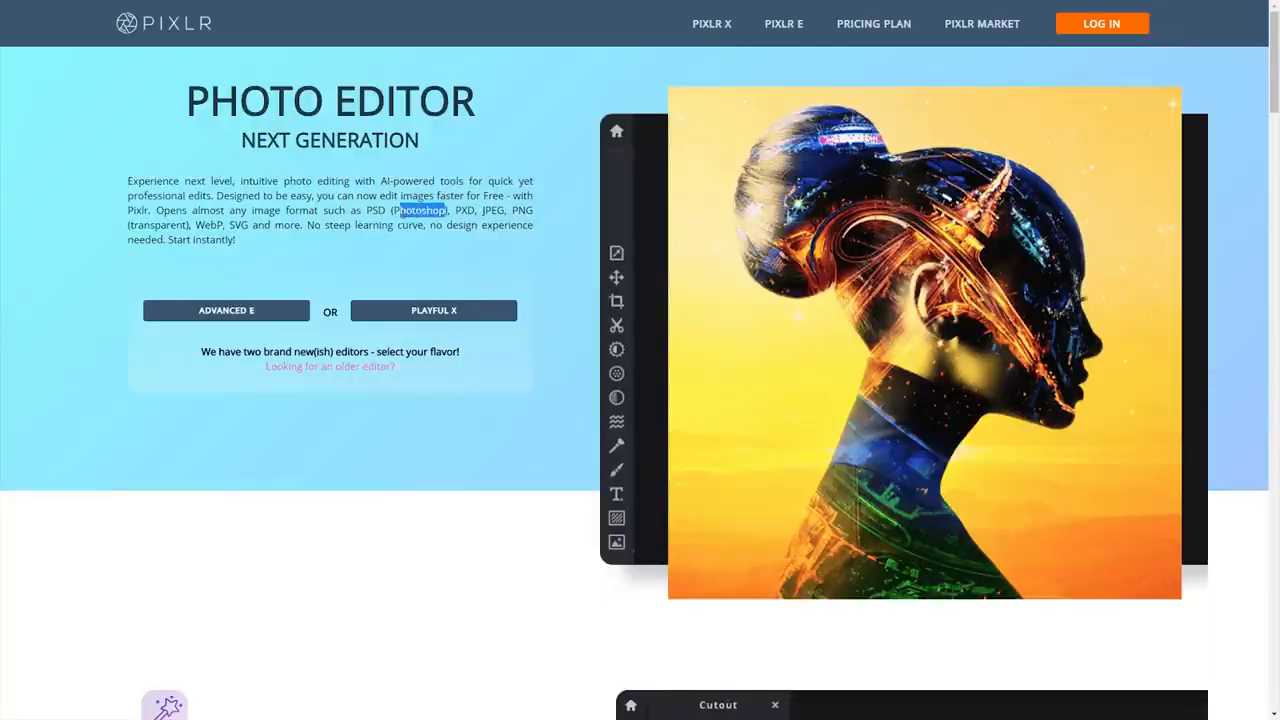
left_click(401, 210)
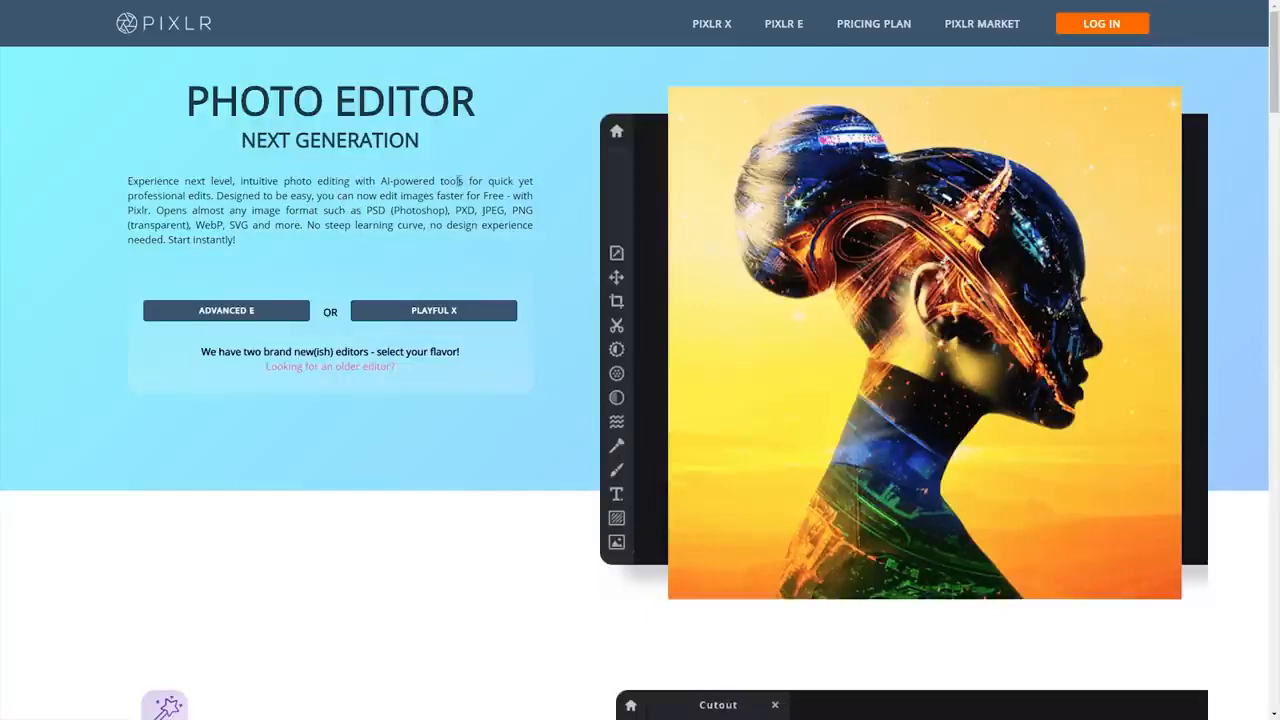
Open the Playful X editor and remove the untitled document from its history.
left_click(438, 312)
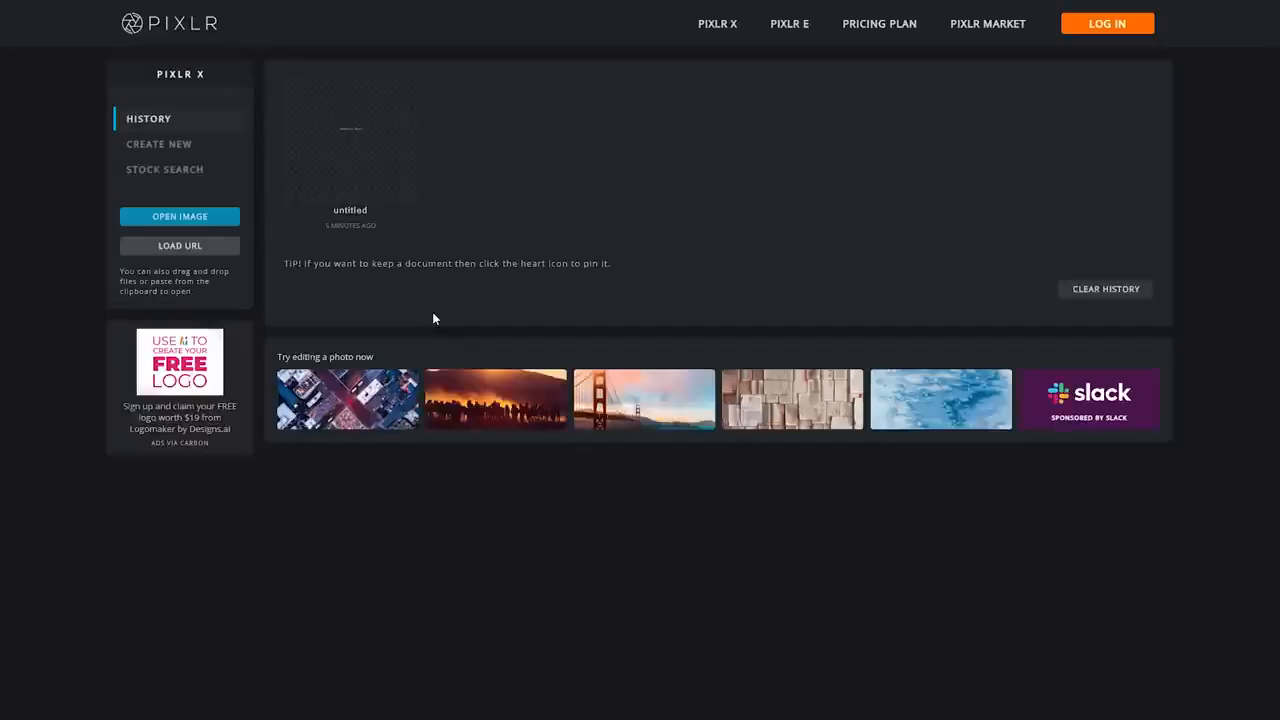
mouse_move(383, 152)
left_click(404, 93)
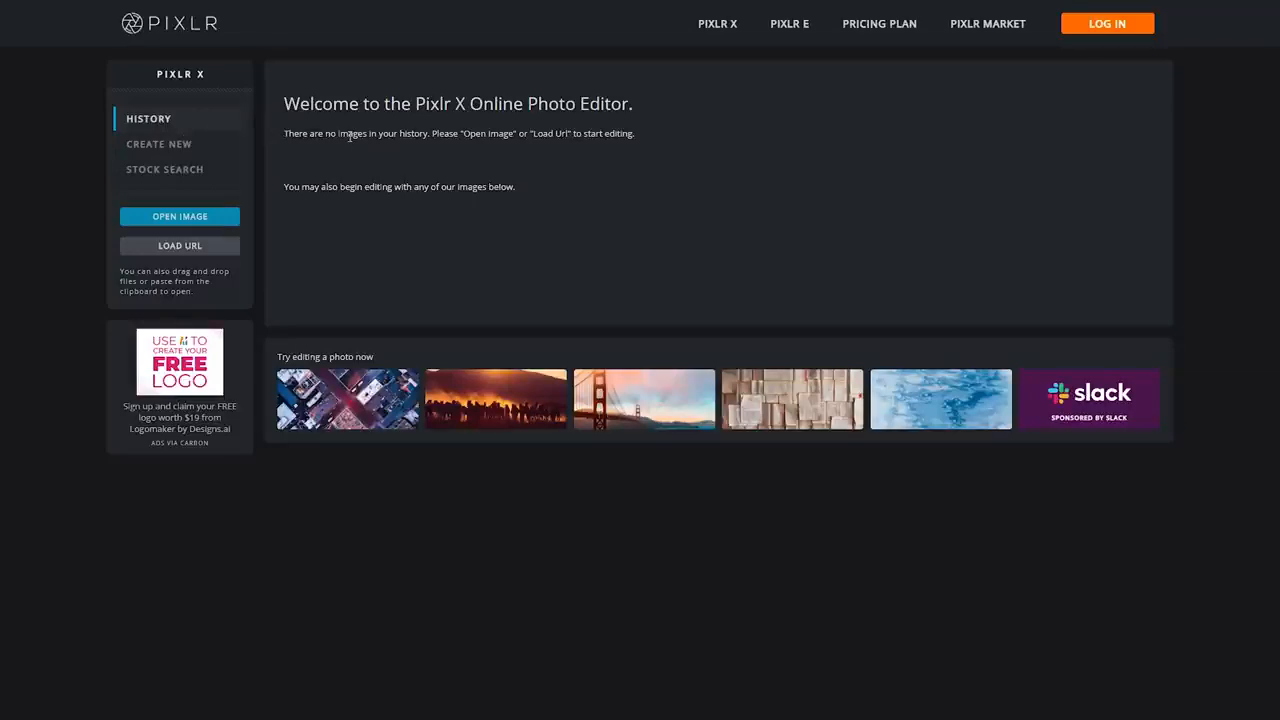
Create a new blank canvas from the Web 720p preset at 1280 x 720.
left_click(180, 145)
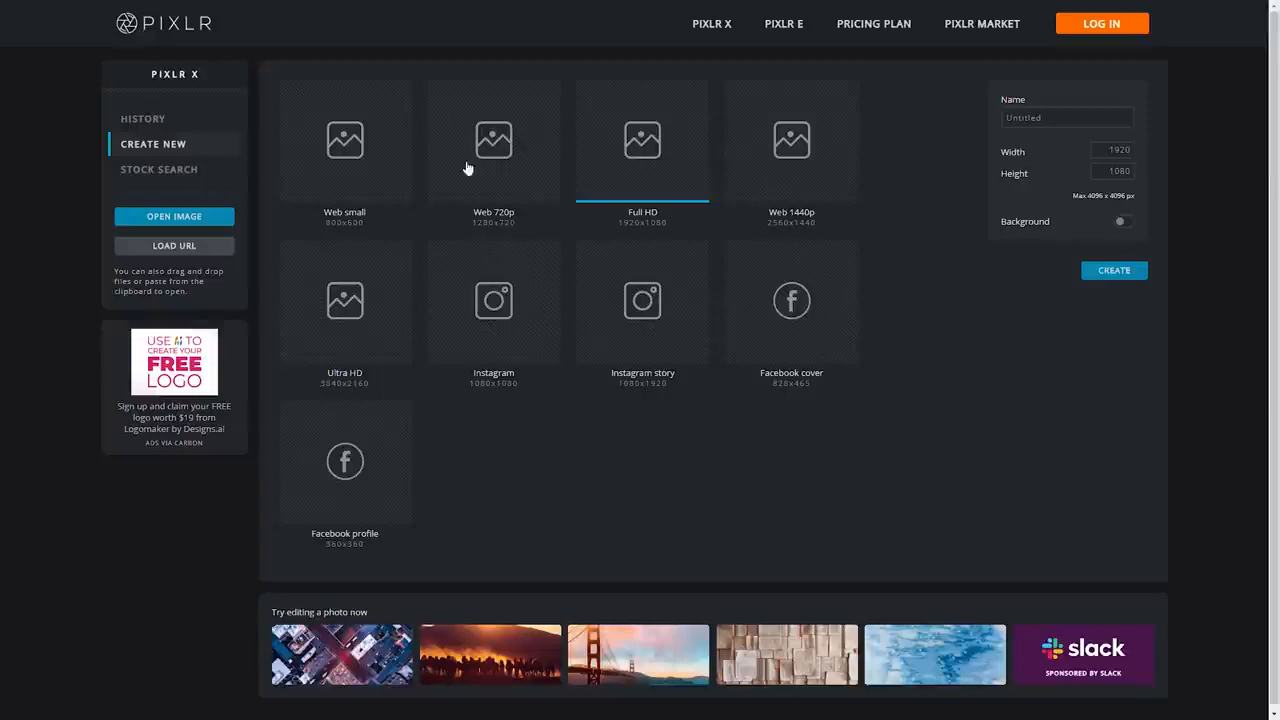
left_click(510, 163)
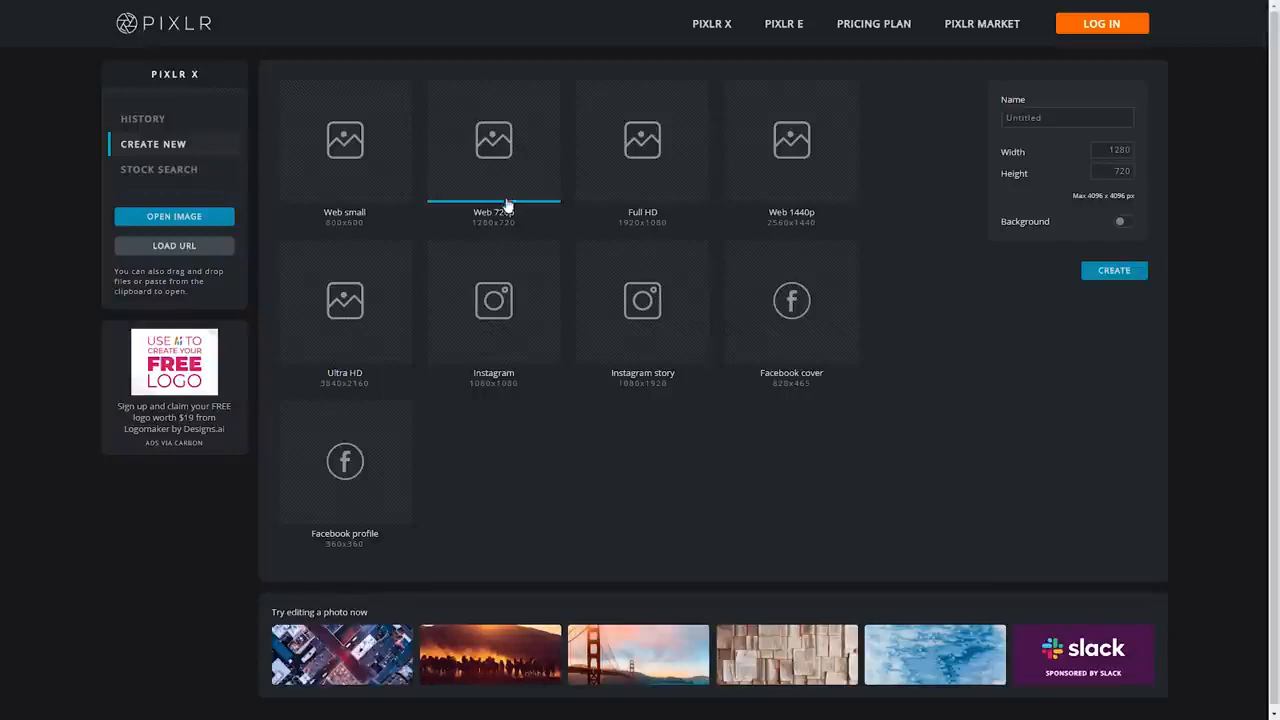
left_click(1110, 270)
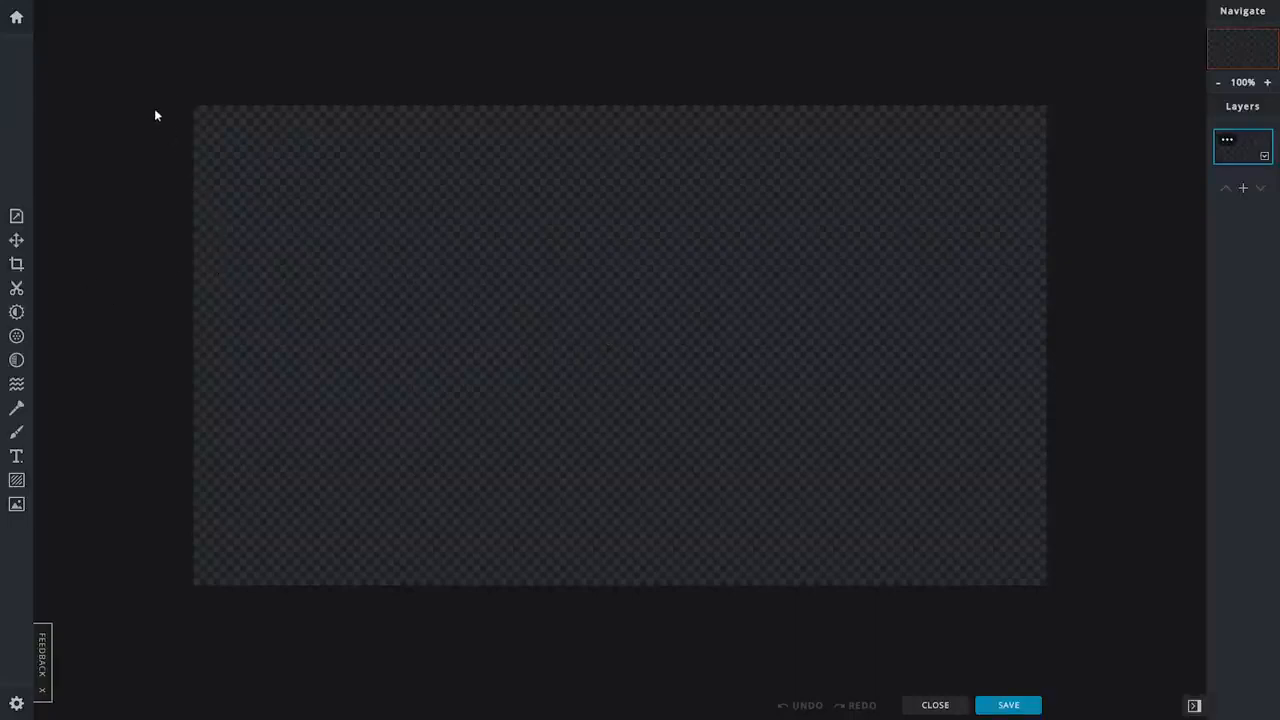
Search the stock images for "fortnite" from the Add Image tool and return to the editor without picking one.
left_click(16, 507)
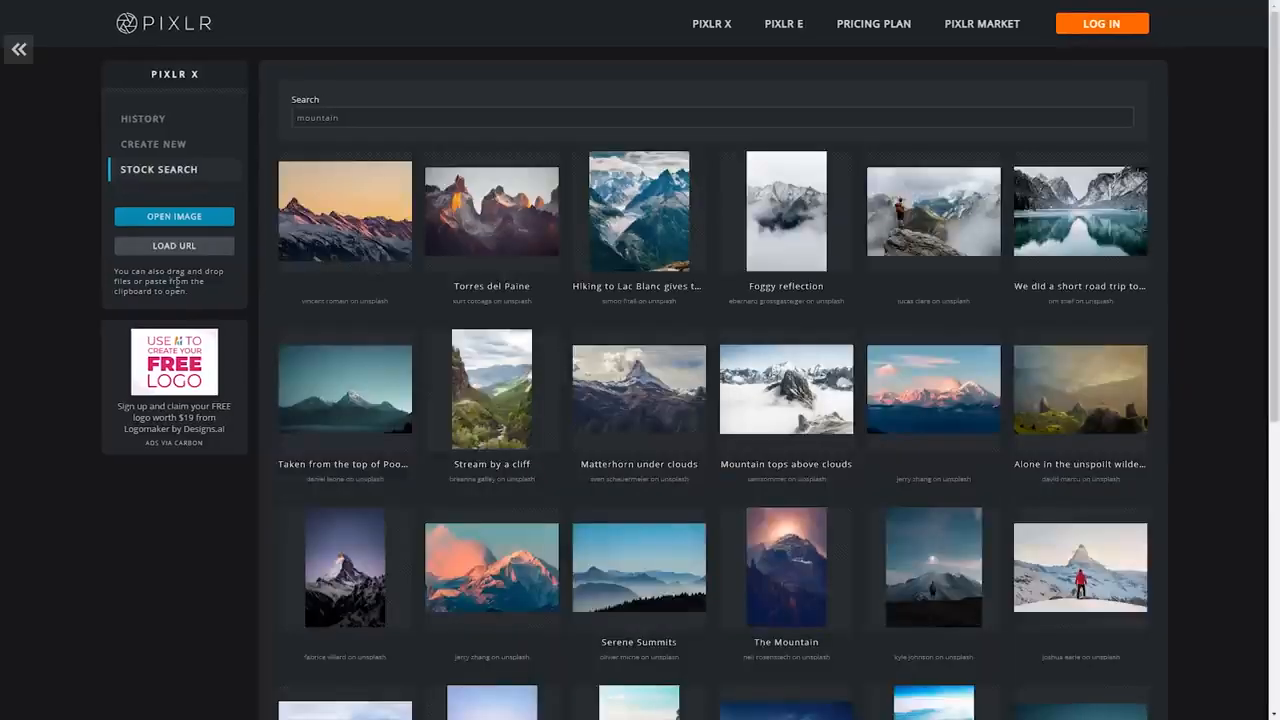
left_click(352, 120)
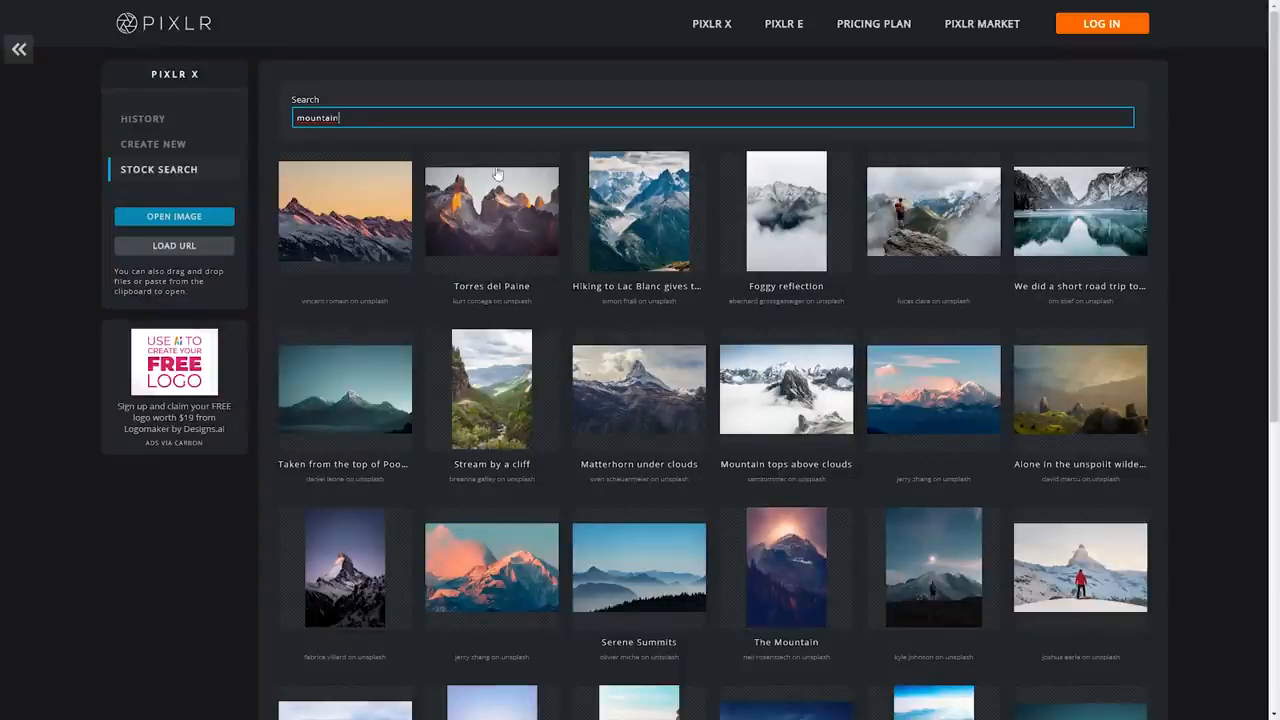
double_click(297, 115)
type("fortnite")
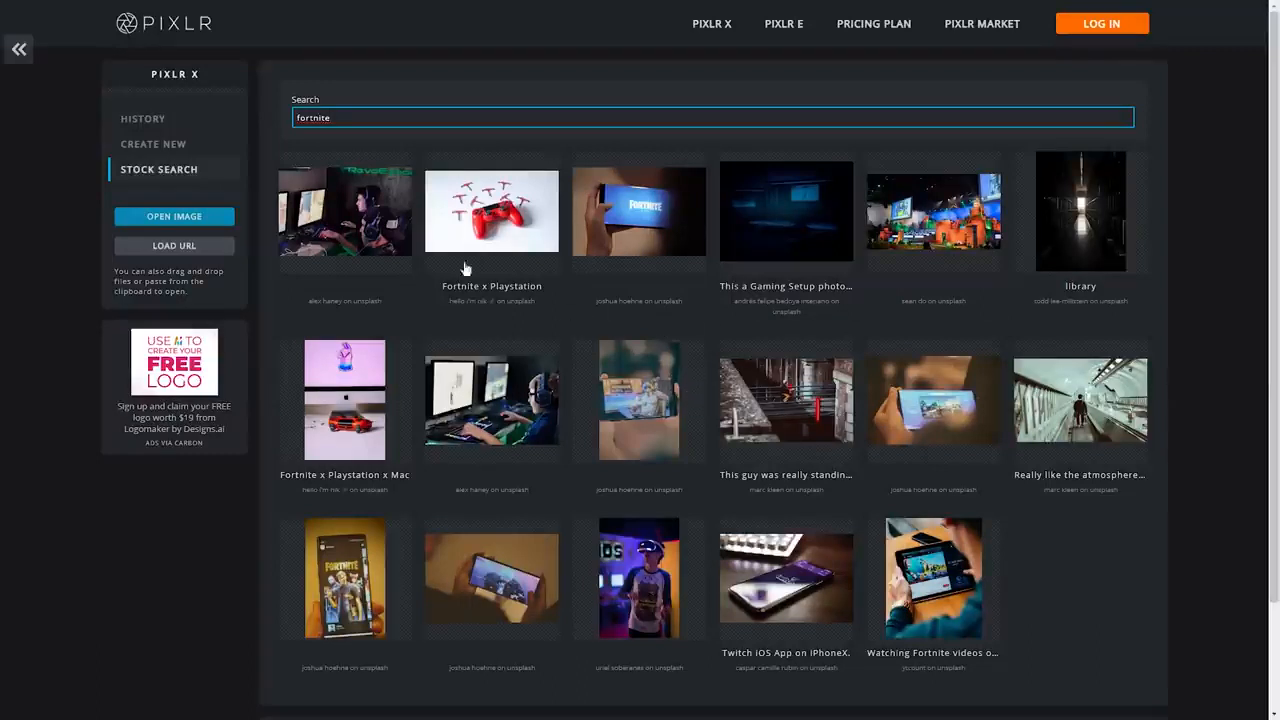
left_click(21, 50)
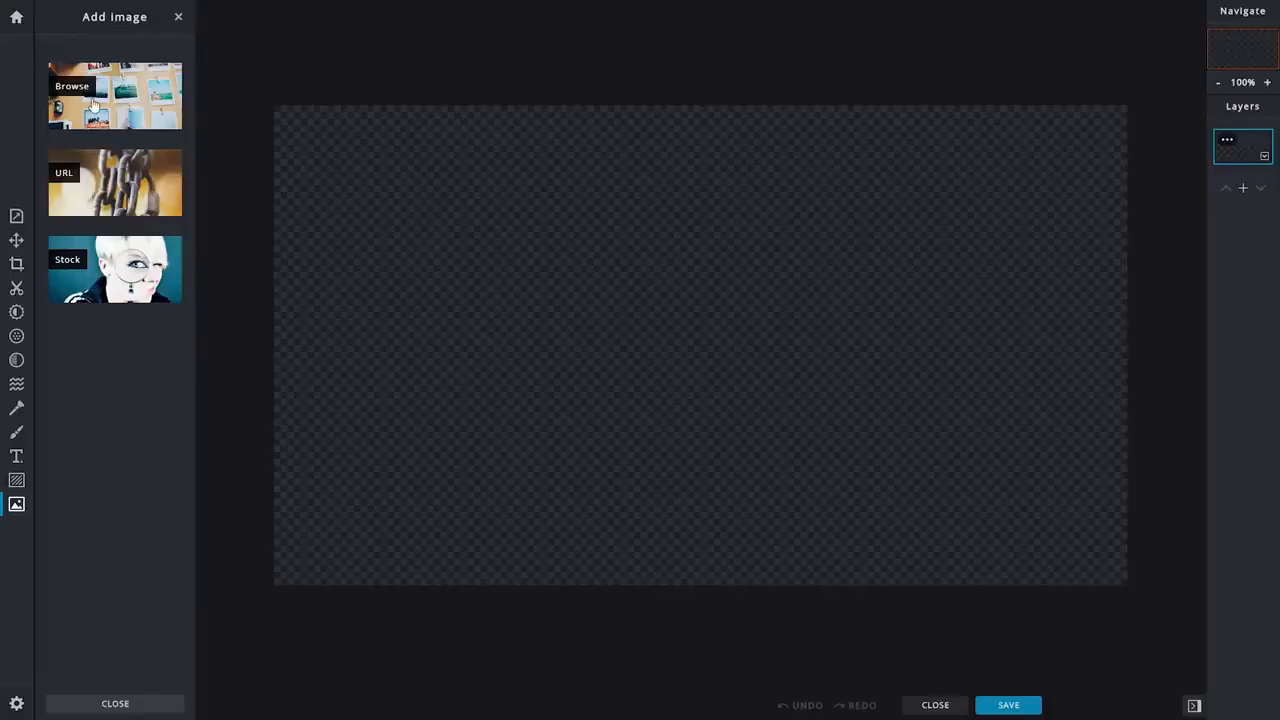
left_click(116, 176)
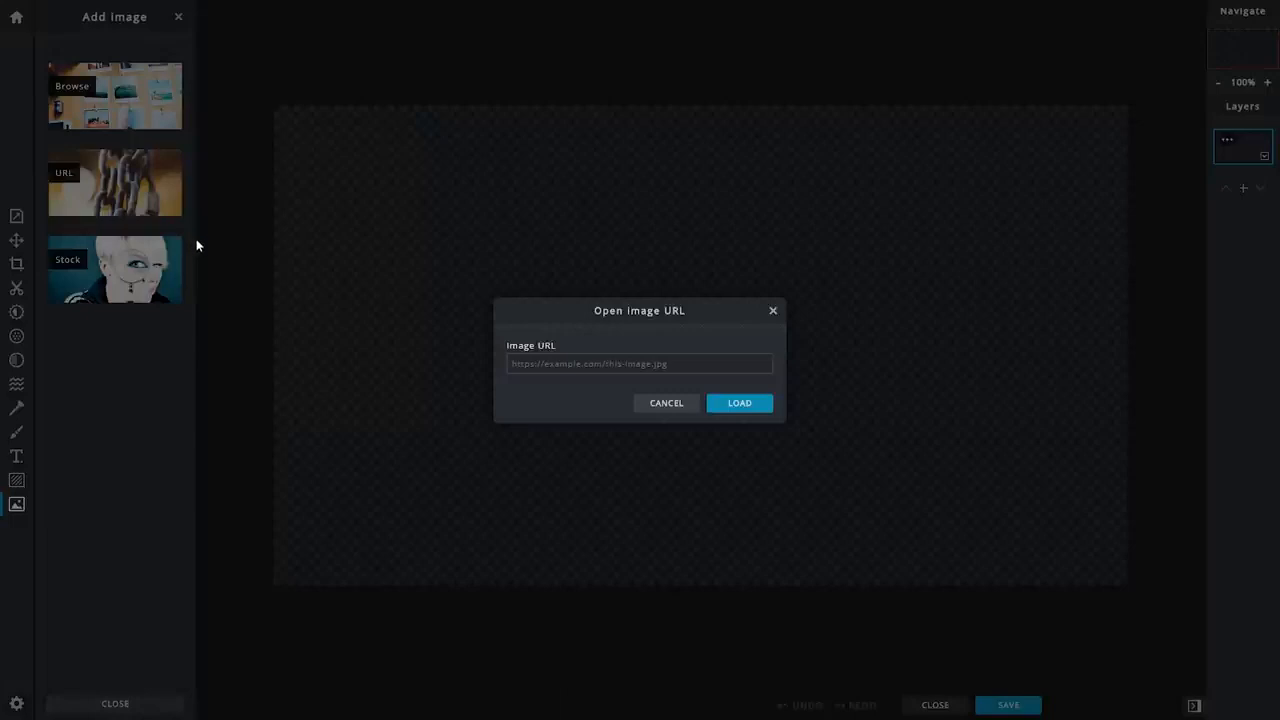
left_click(541, 364)
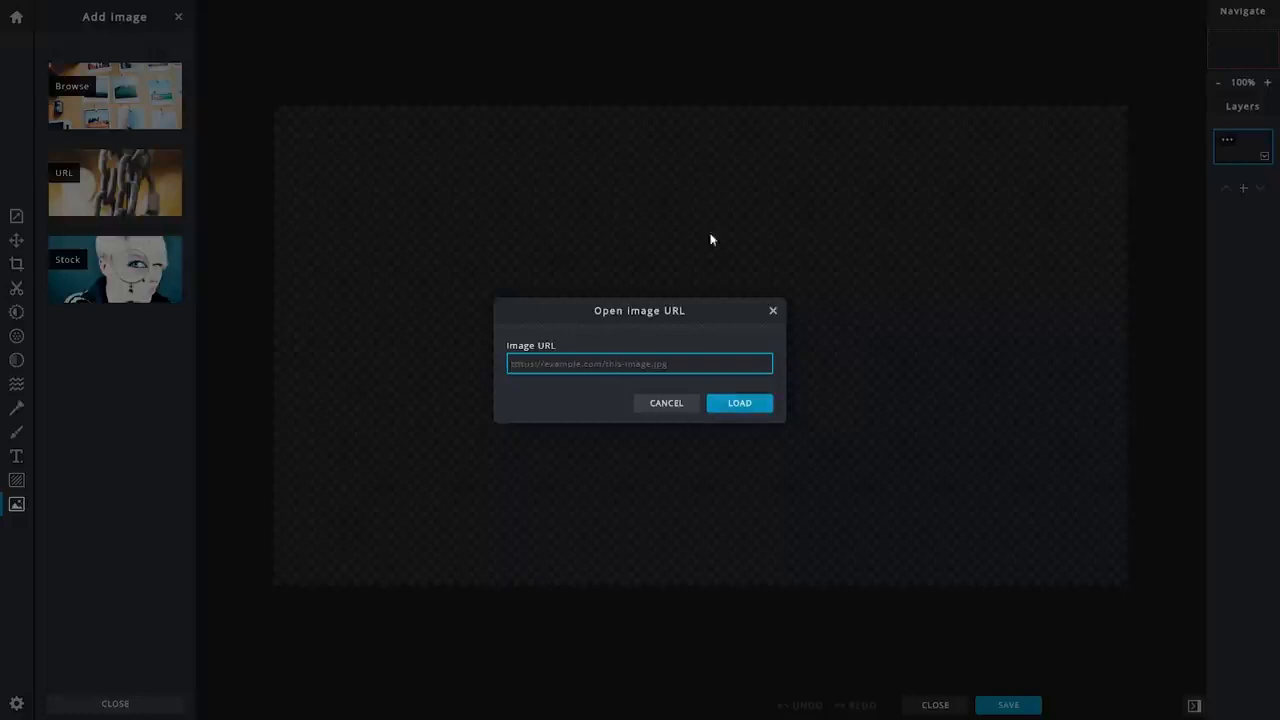
left_click(772, 310)
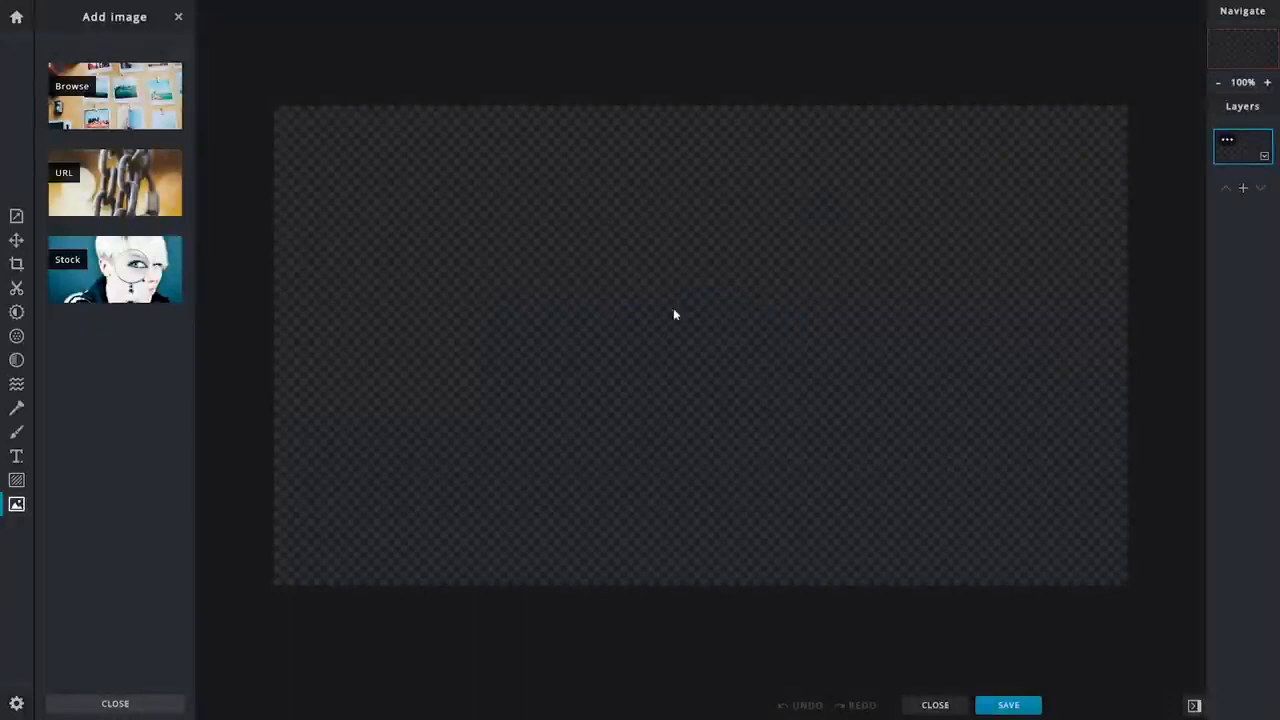
Import the dark blue textured background image from the computer and add it as a layer in the current document.
left_click(102, 110)
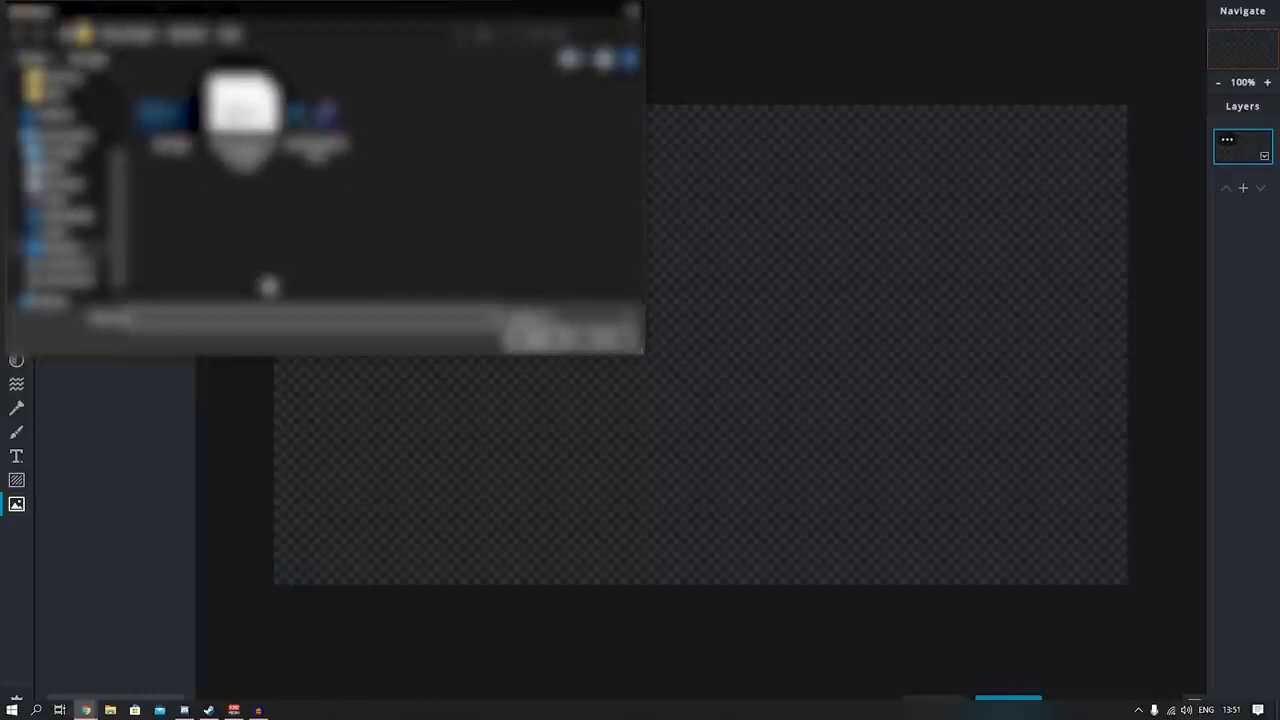
left_click(170, 115)
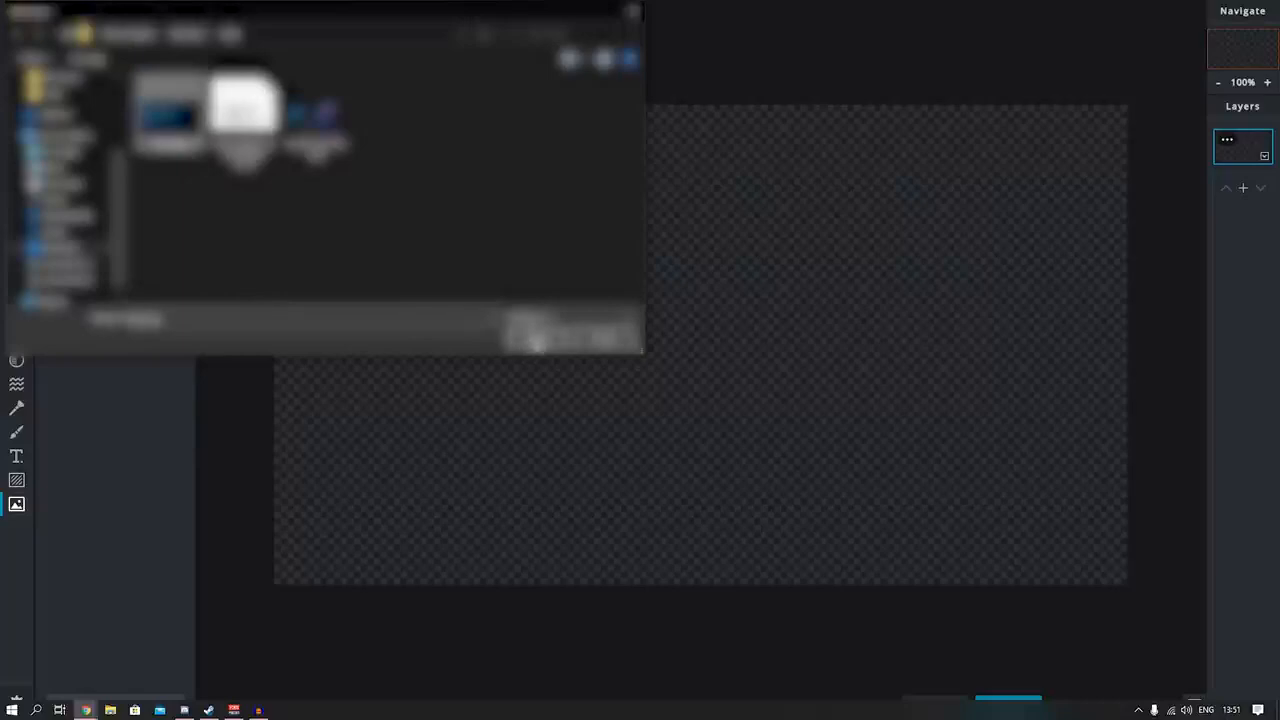
left_click(537, 340)
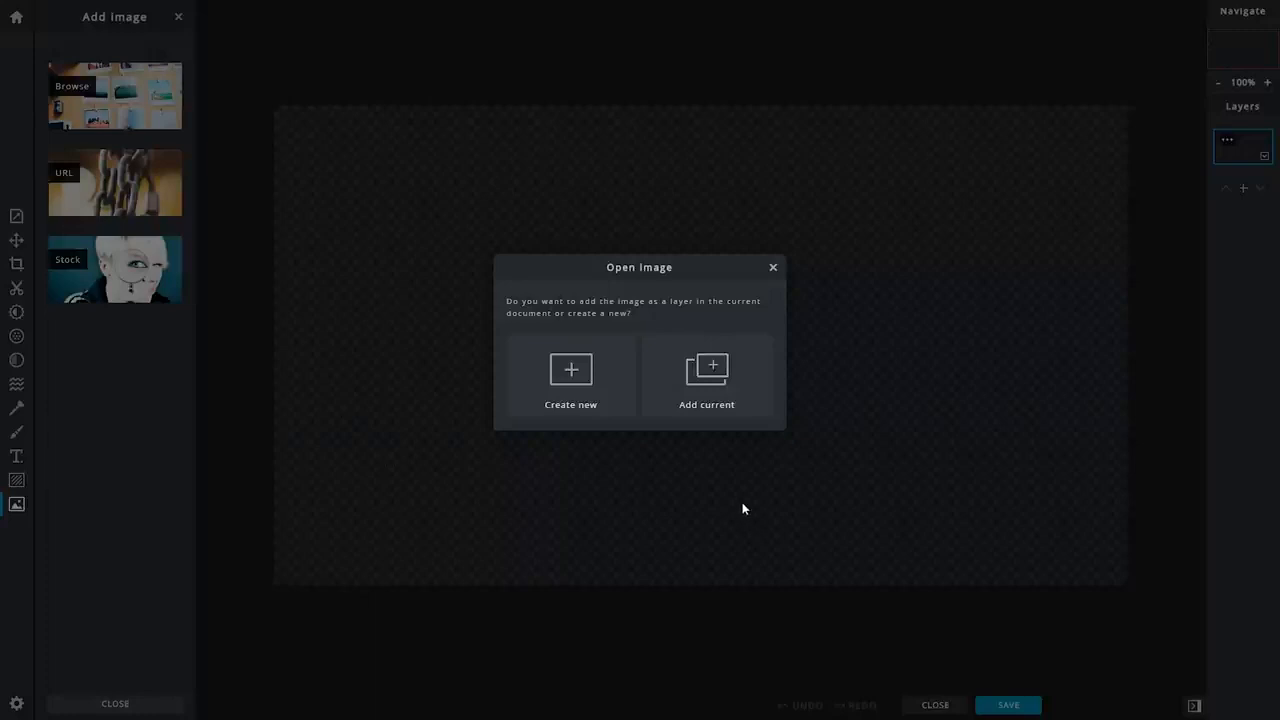
left_click(718, 390)
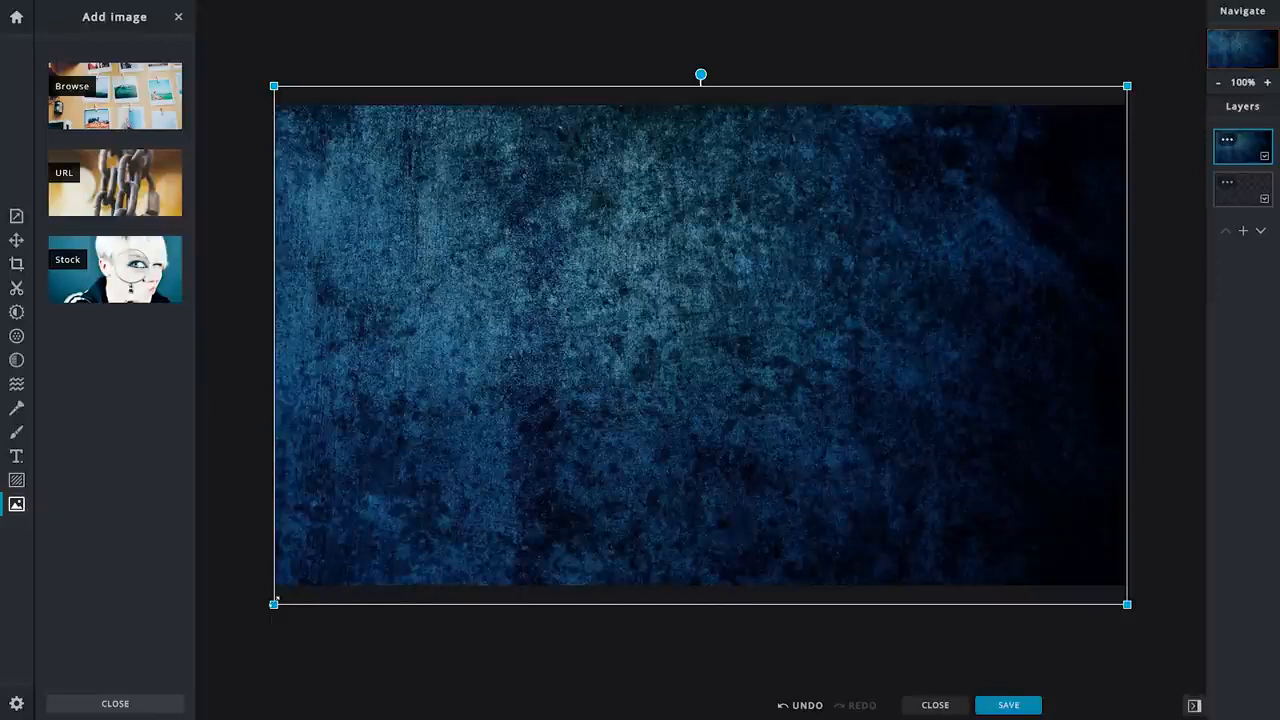
left_click(225, 511)
left_click(428, 440)
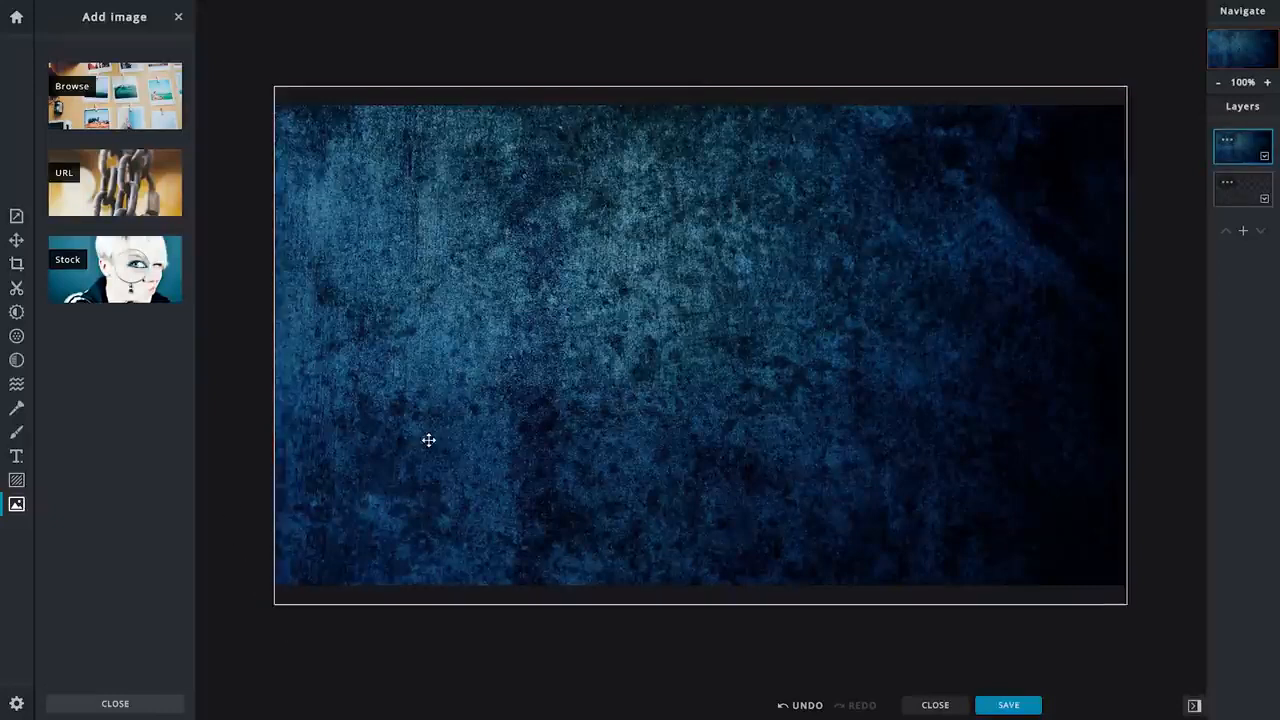
left_click_drag(1128, 605, 1131, 597)
left_click(1147, 590)
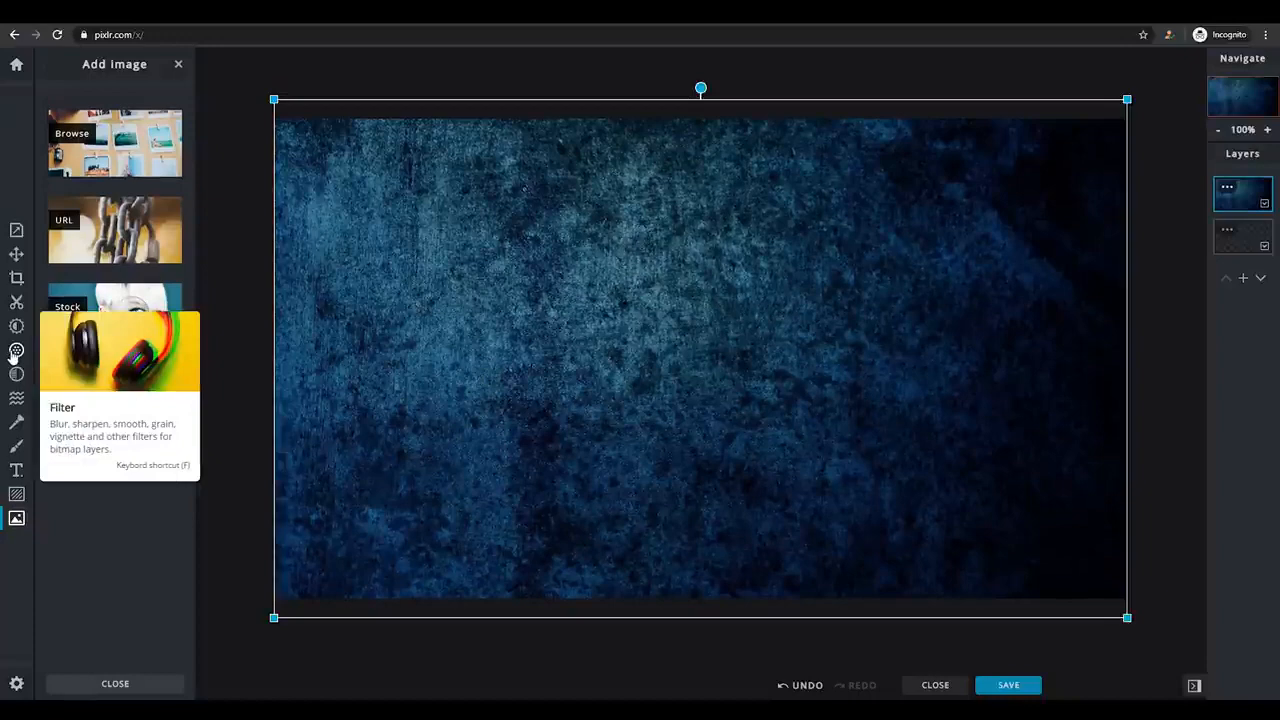
Try the Blur filter at 26 on the background image layer and discard it.
left_click(15, 350)
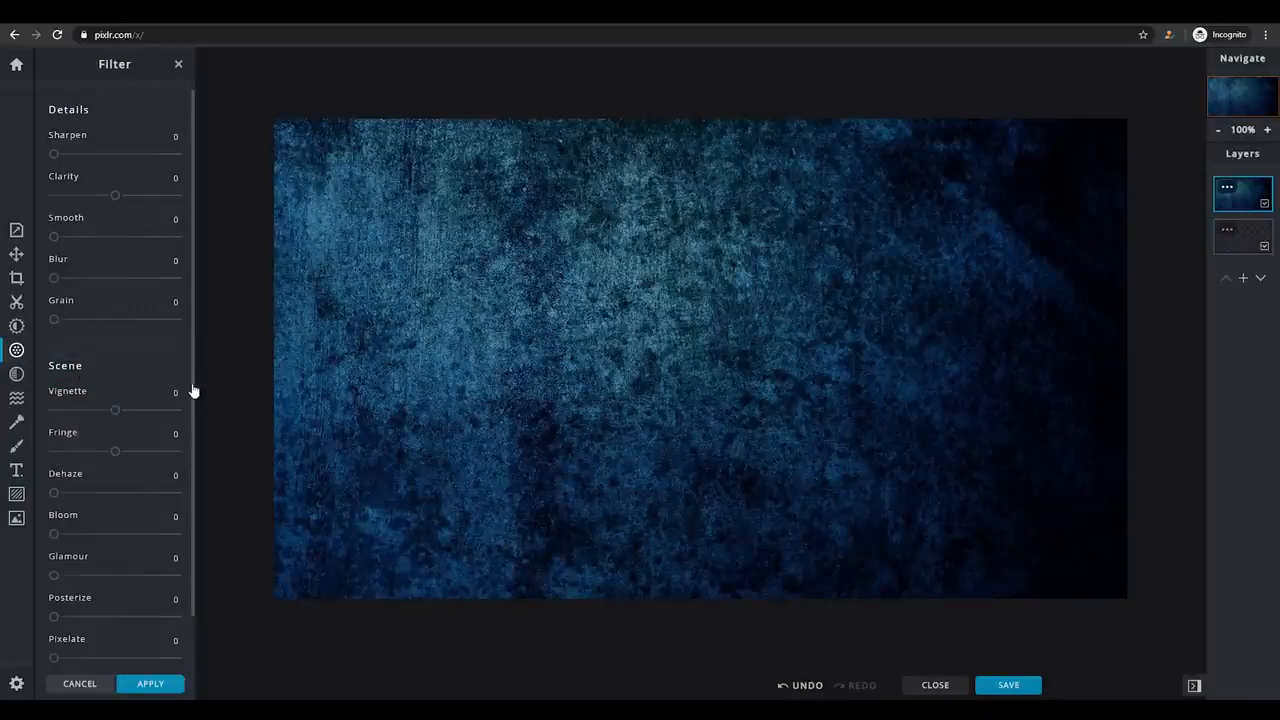
left_click_drag(193, 391, 186, 455)
mouse_move(115, 355)
left_mouse_down()
mouse_move(79, 358)
mouse_move(115, 358)
left_mouse_up()
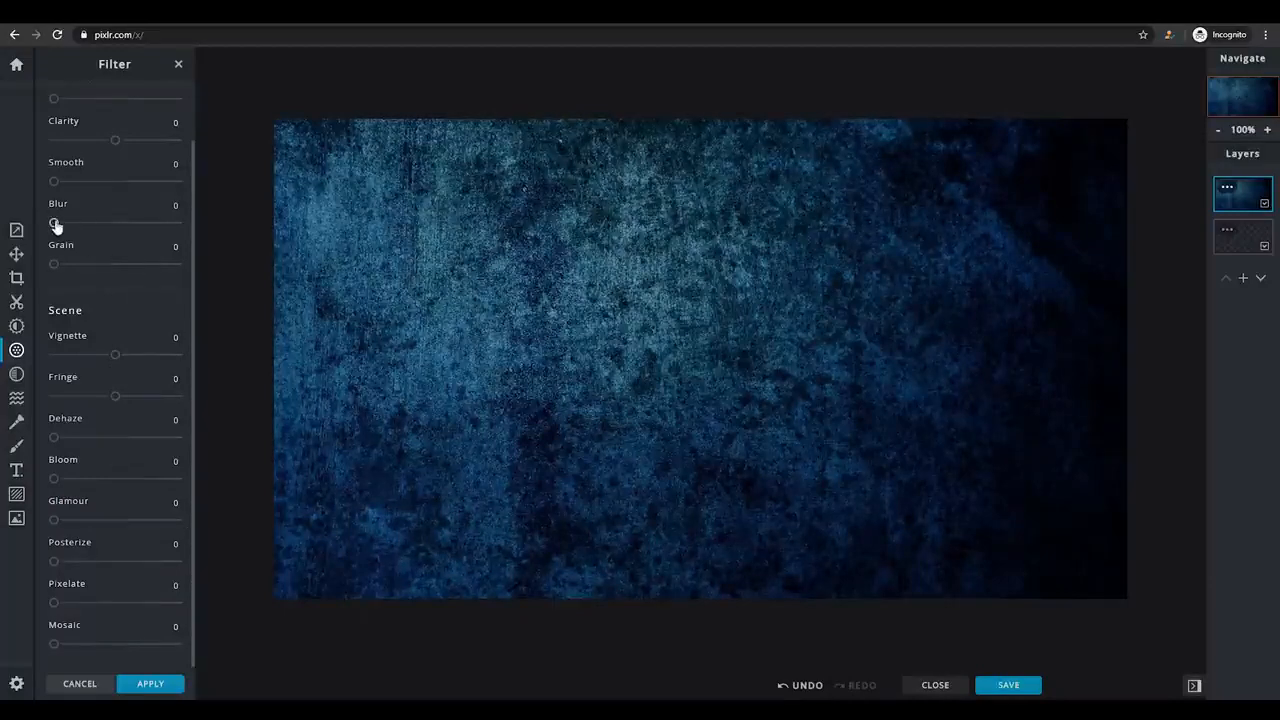
left_click_drag(55, 227, 87, 229)
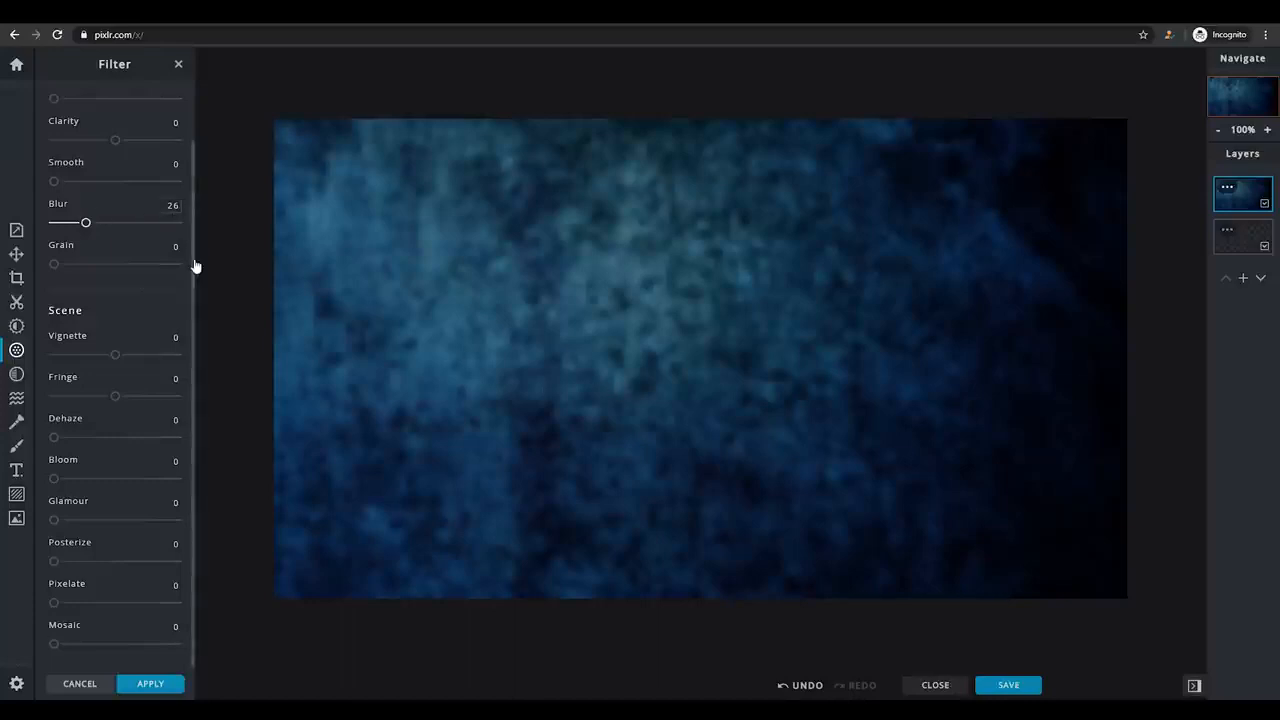
left_click_drag(194, 266, 196, 200)
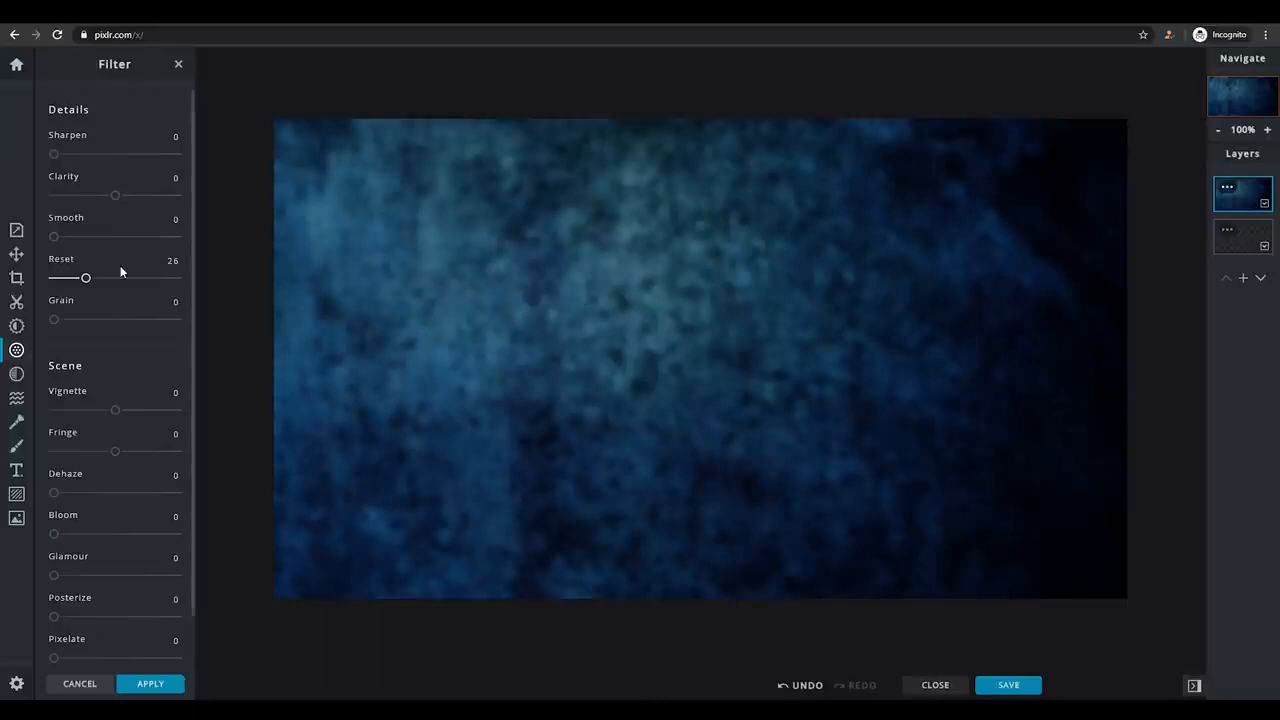
left_click(178, 64)
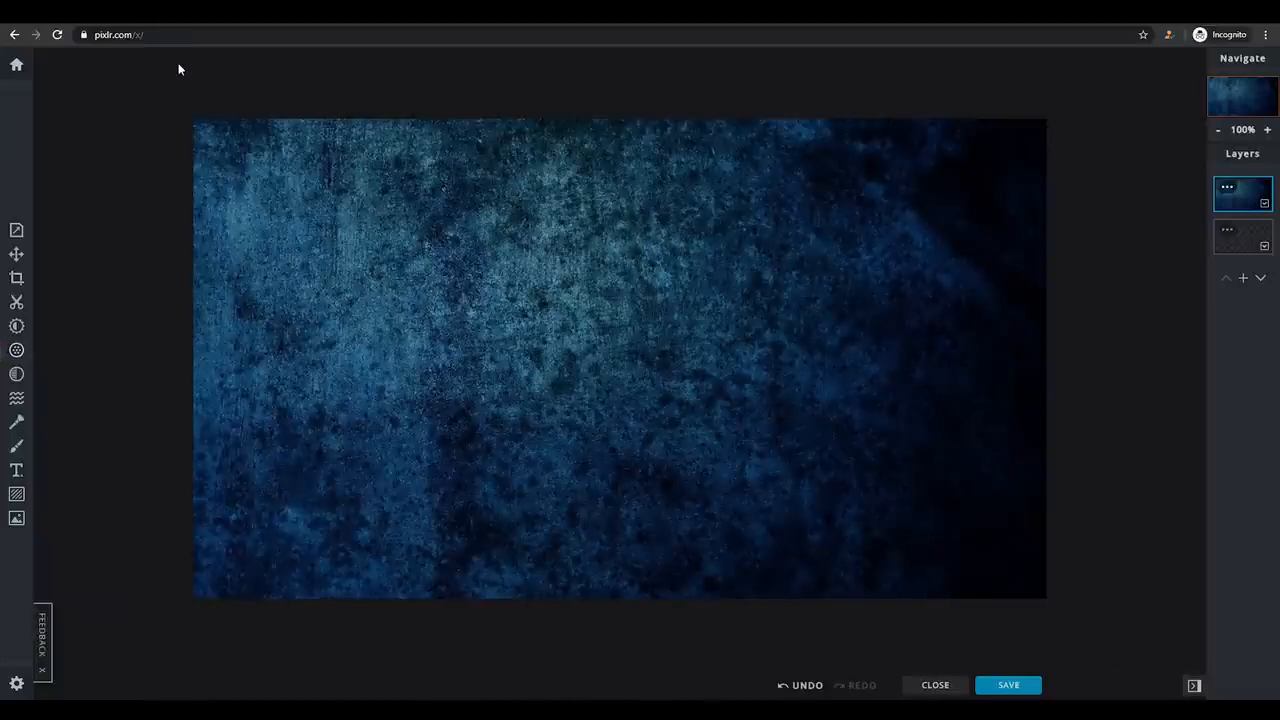
Add a new text layer, set its font to Arial and move it up to the upper part of the canvas.
left_click(15, 472)
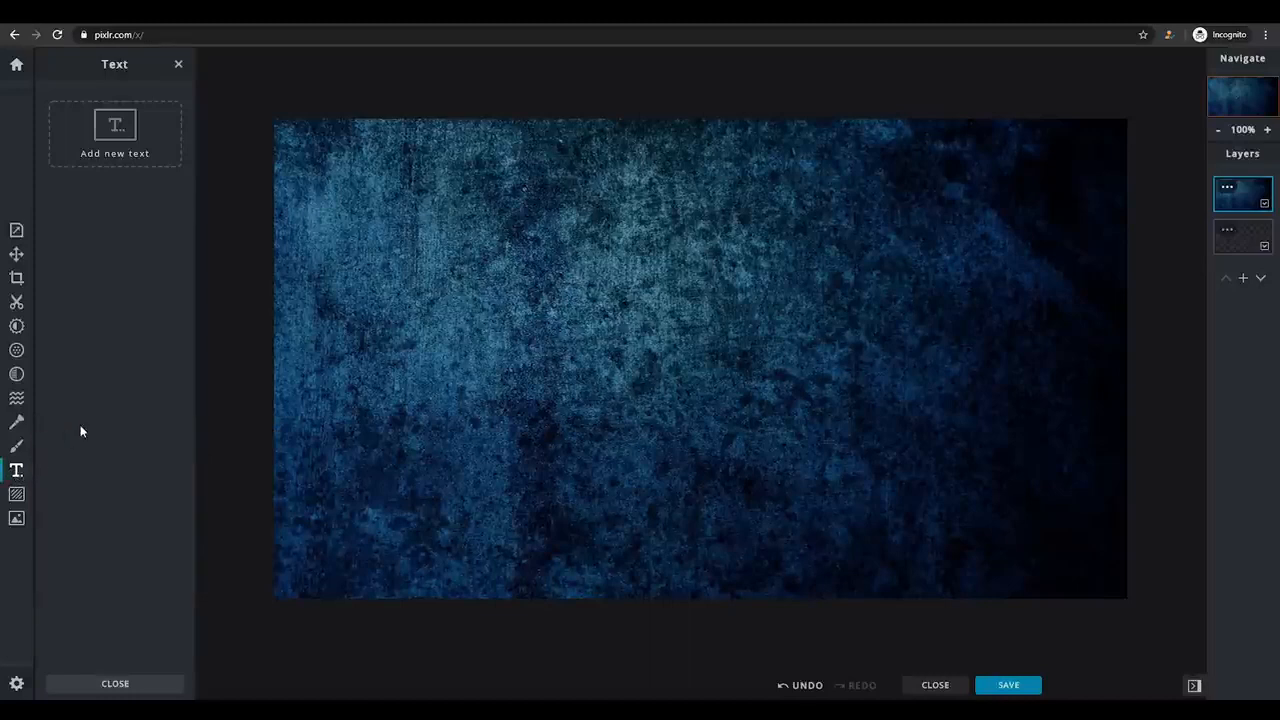
left_click(102, 155)
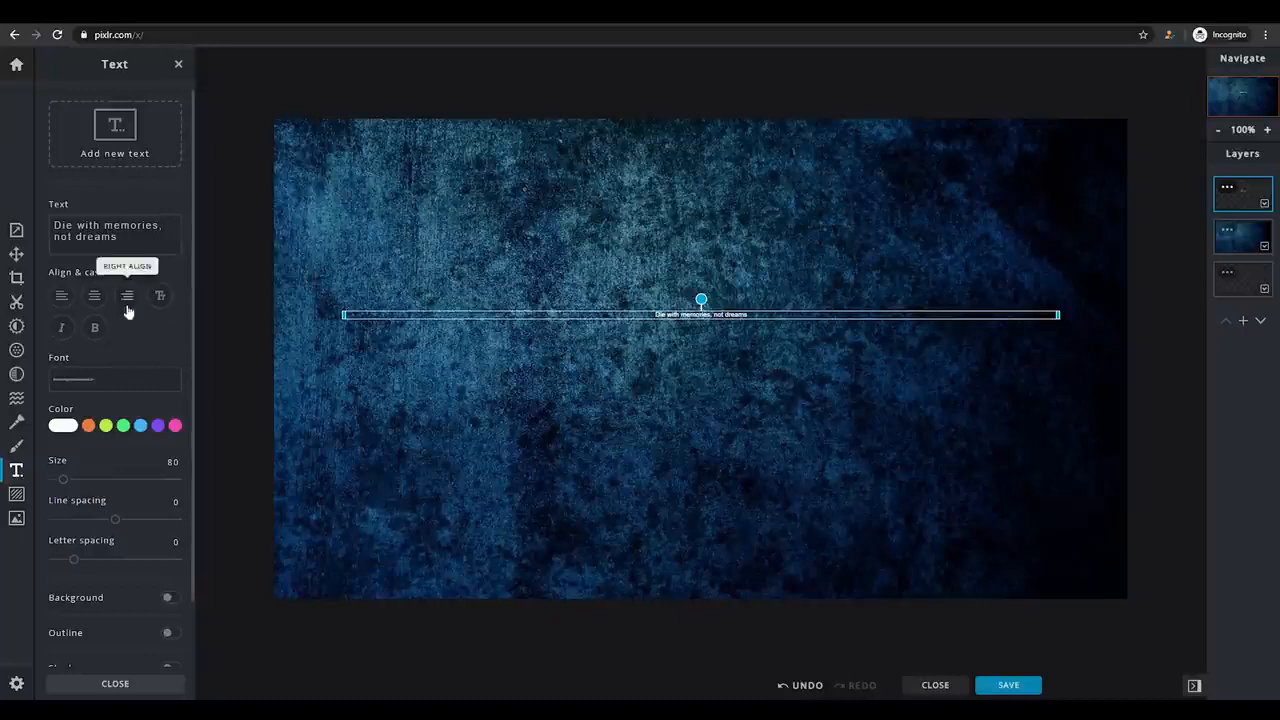
left_click(114, 380)
left_click(110, 94)
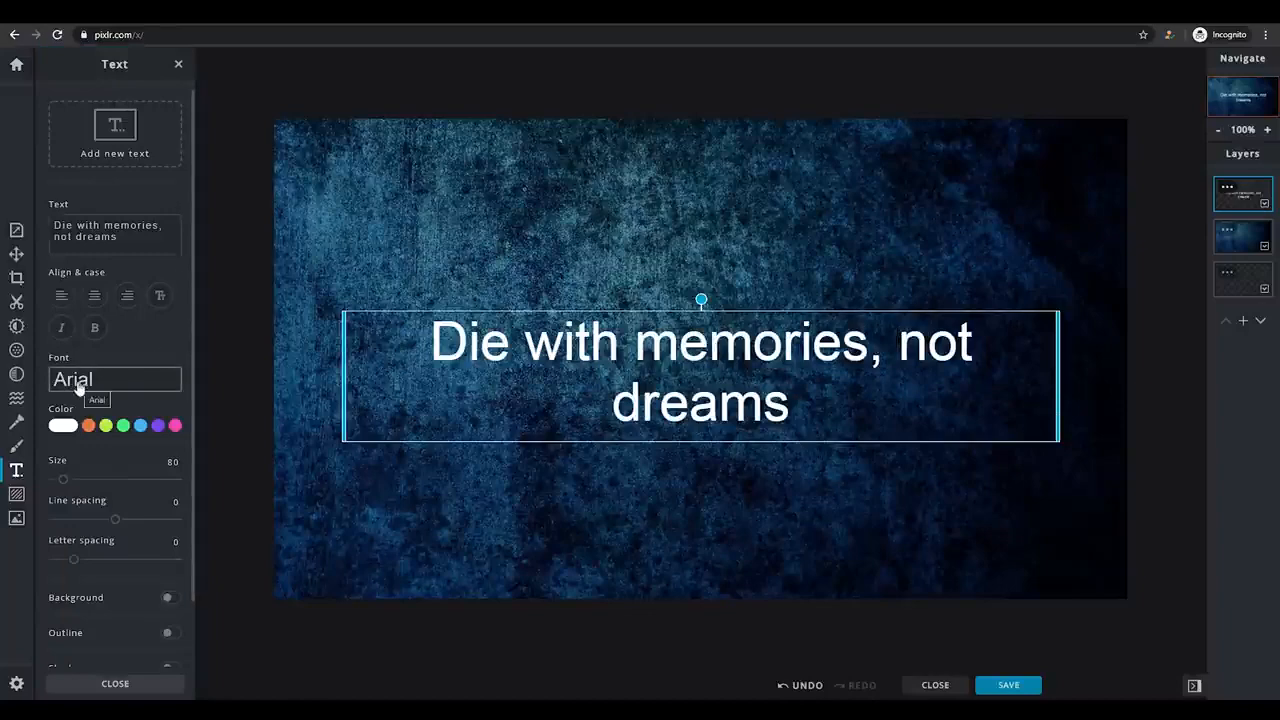
left_click_drag(689, 377, 689, 237)
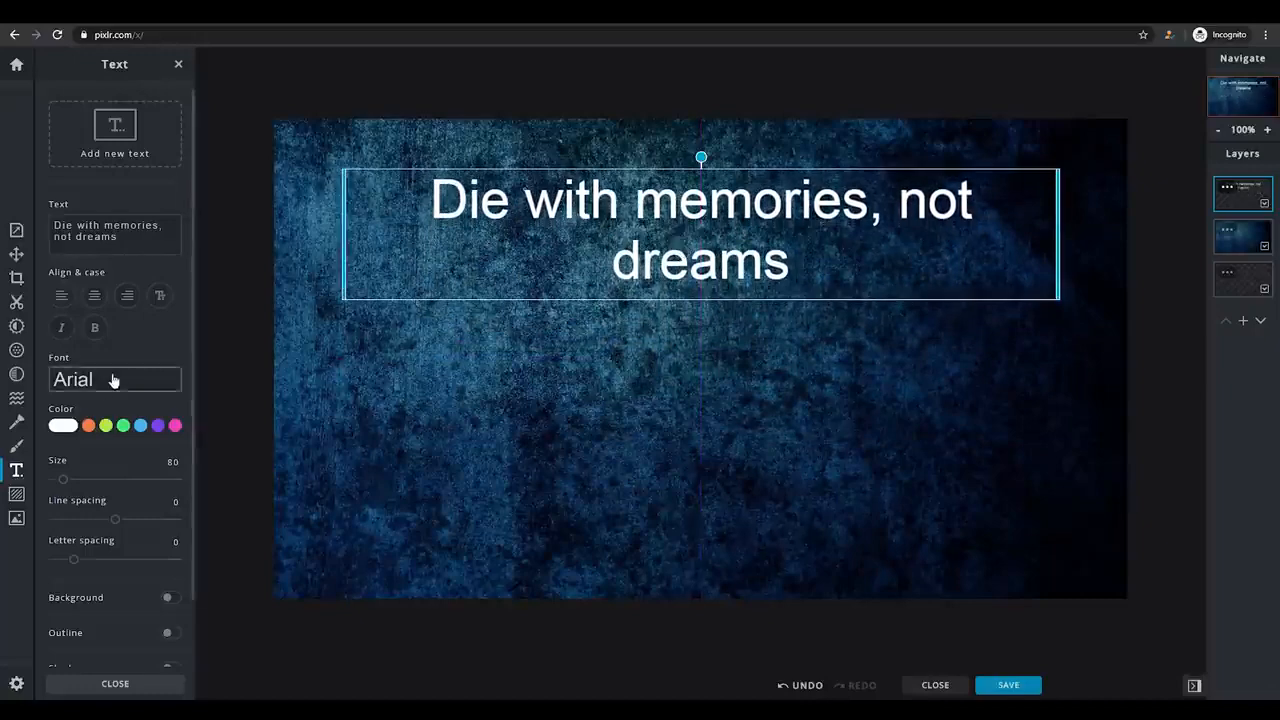
Replace the placeholder text with "youtube" and "thumbnail" on two separate lines.
left_click(145, 237)
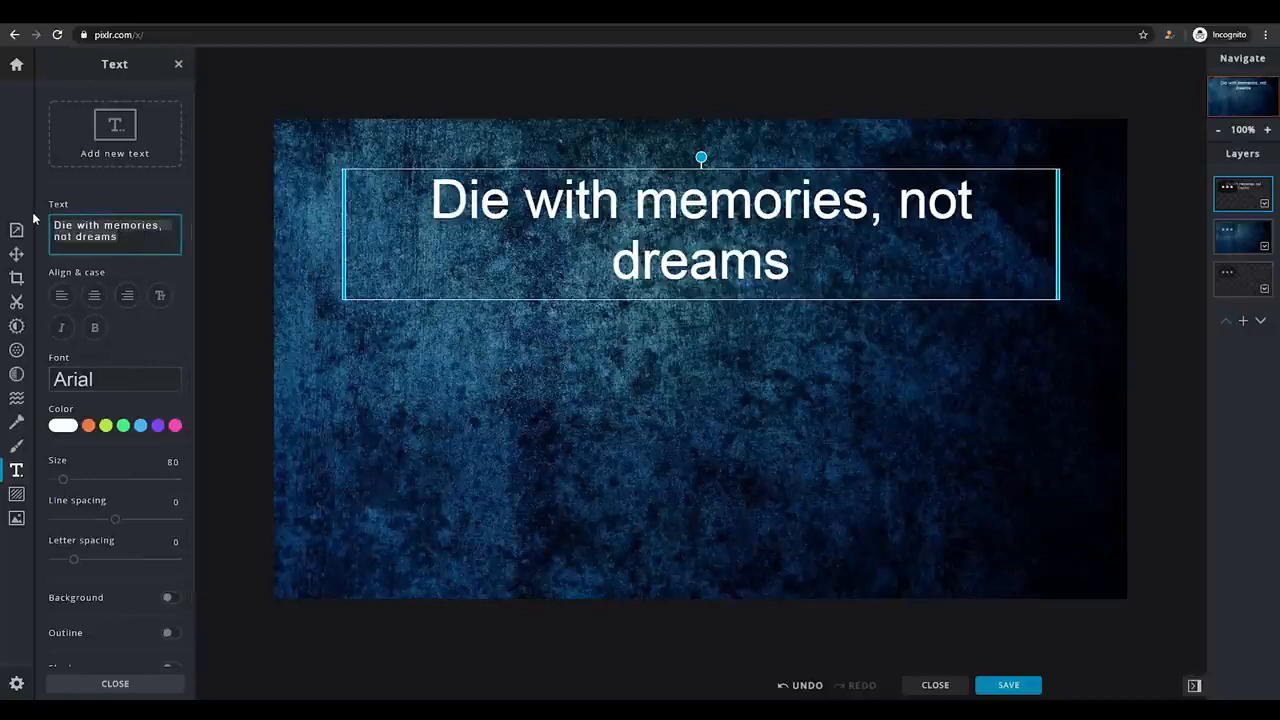
key("BackSpace")
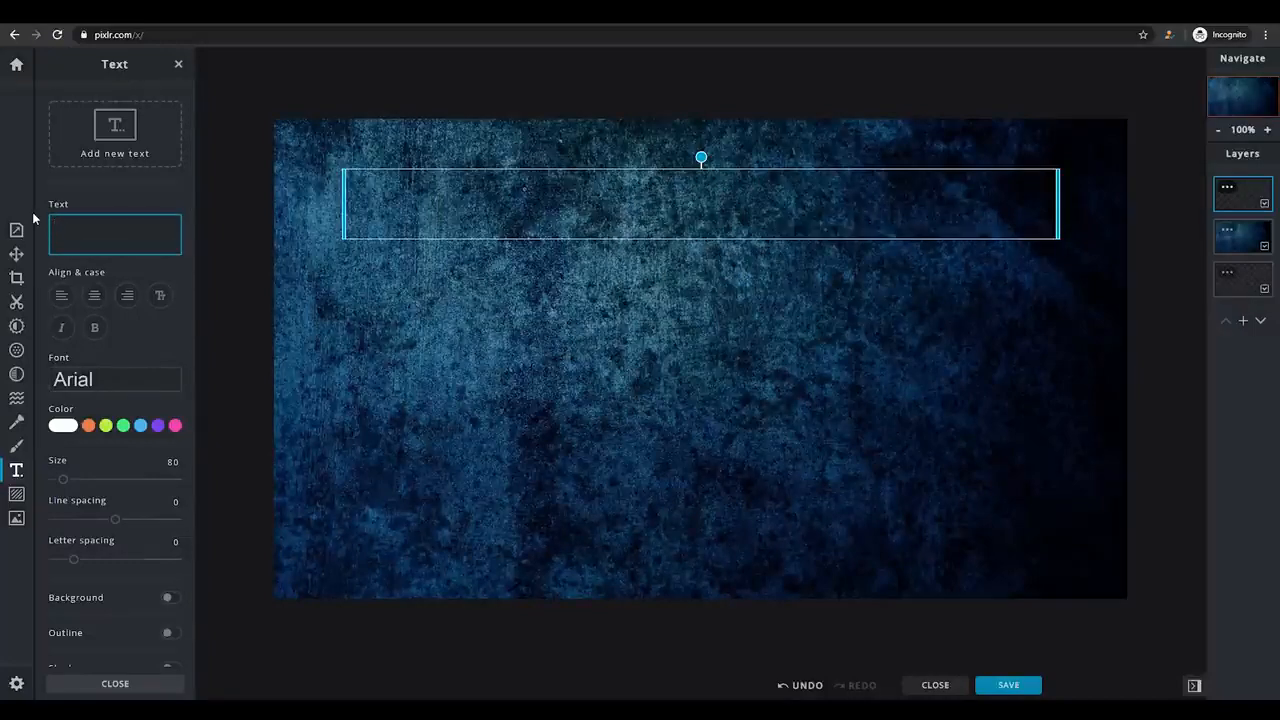
type("youtube")
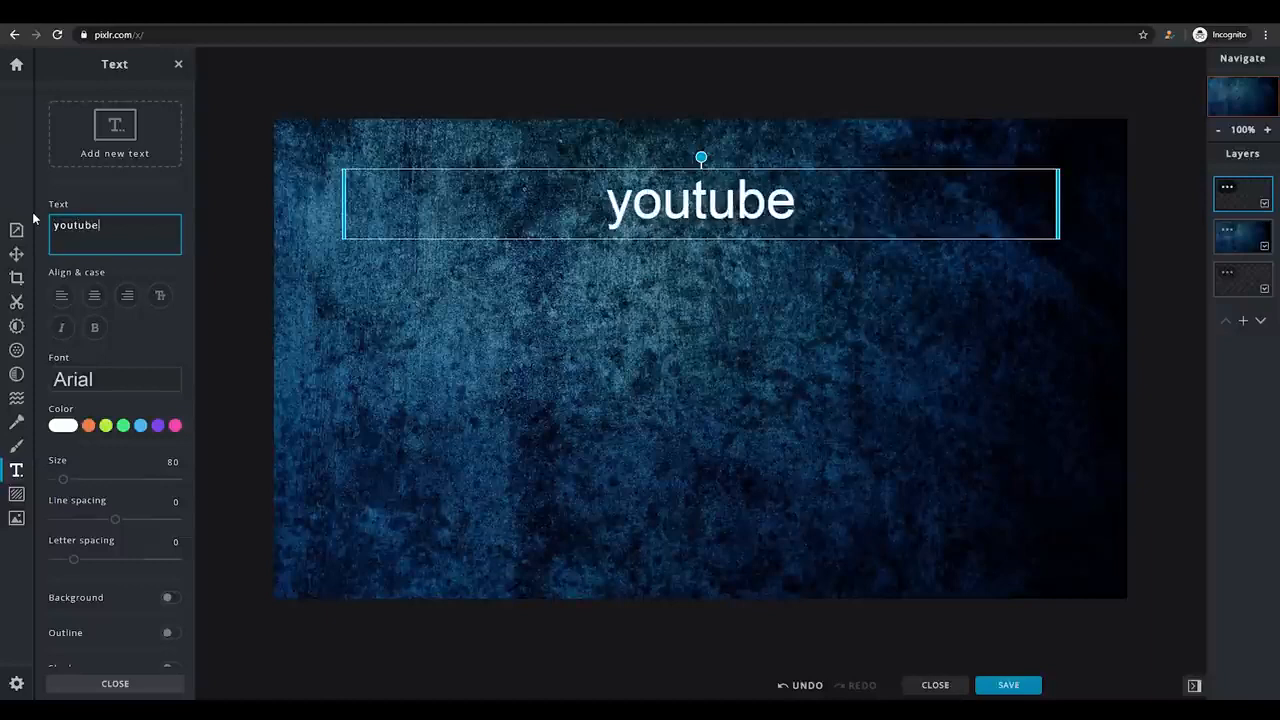
key("Return")
type("thum")
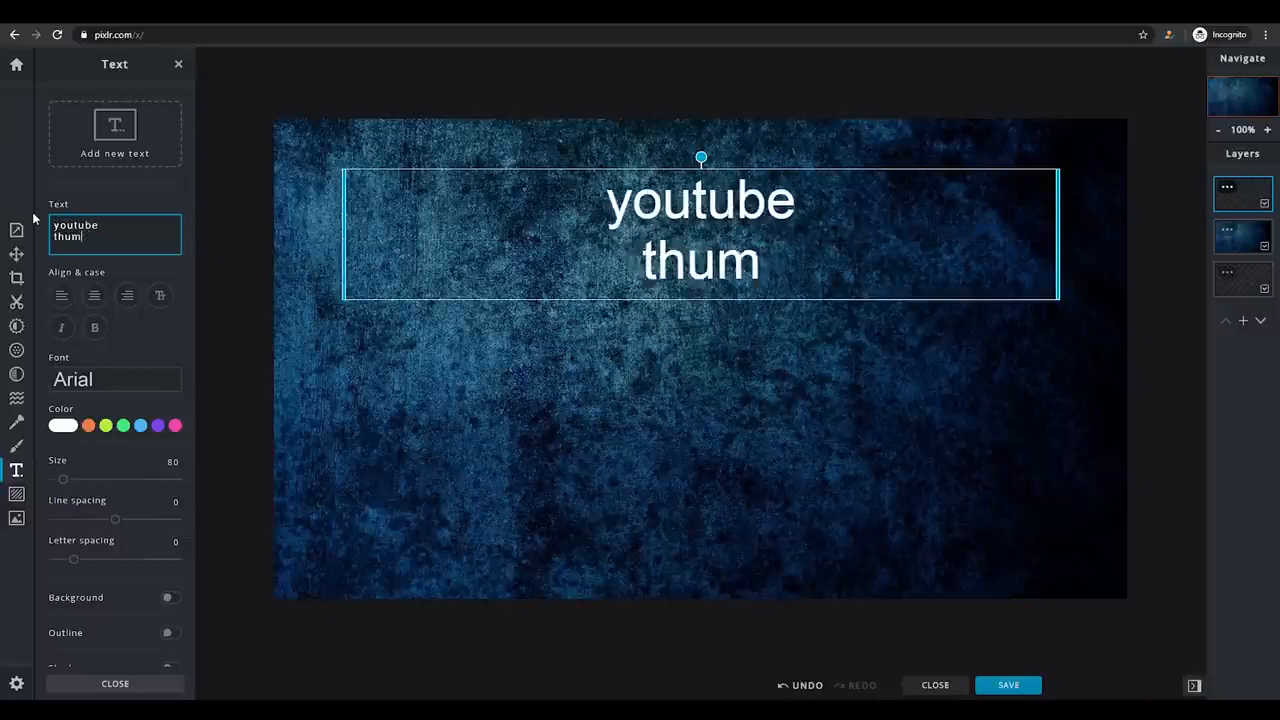
type("bnail")
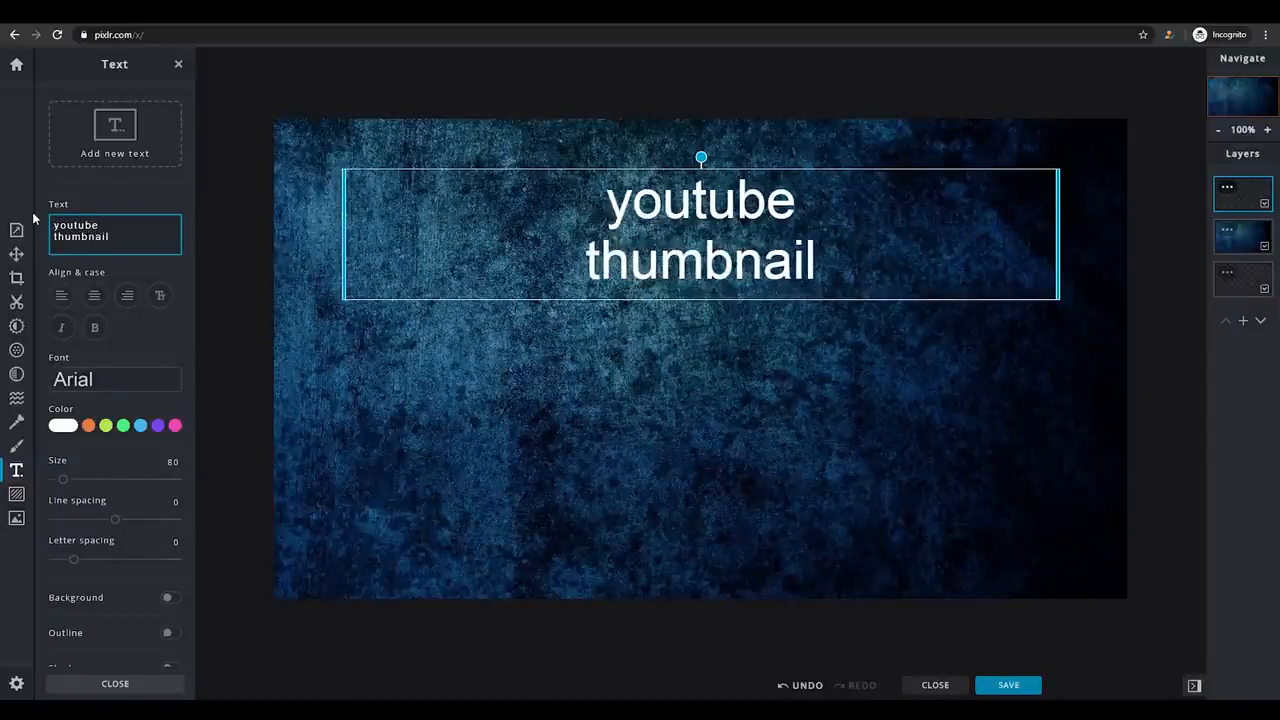
left_click(703, 245)
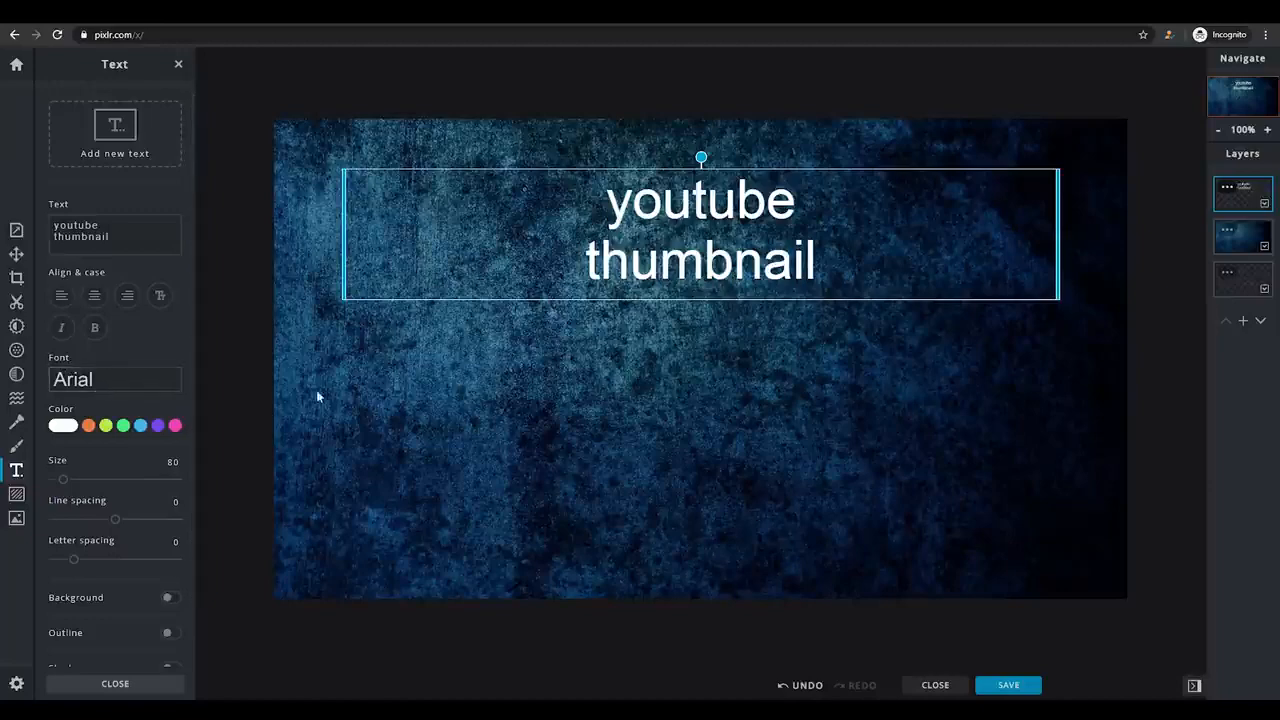
Change the title text's font from the font list to Daddy Day.
left_click(122, 380)
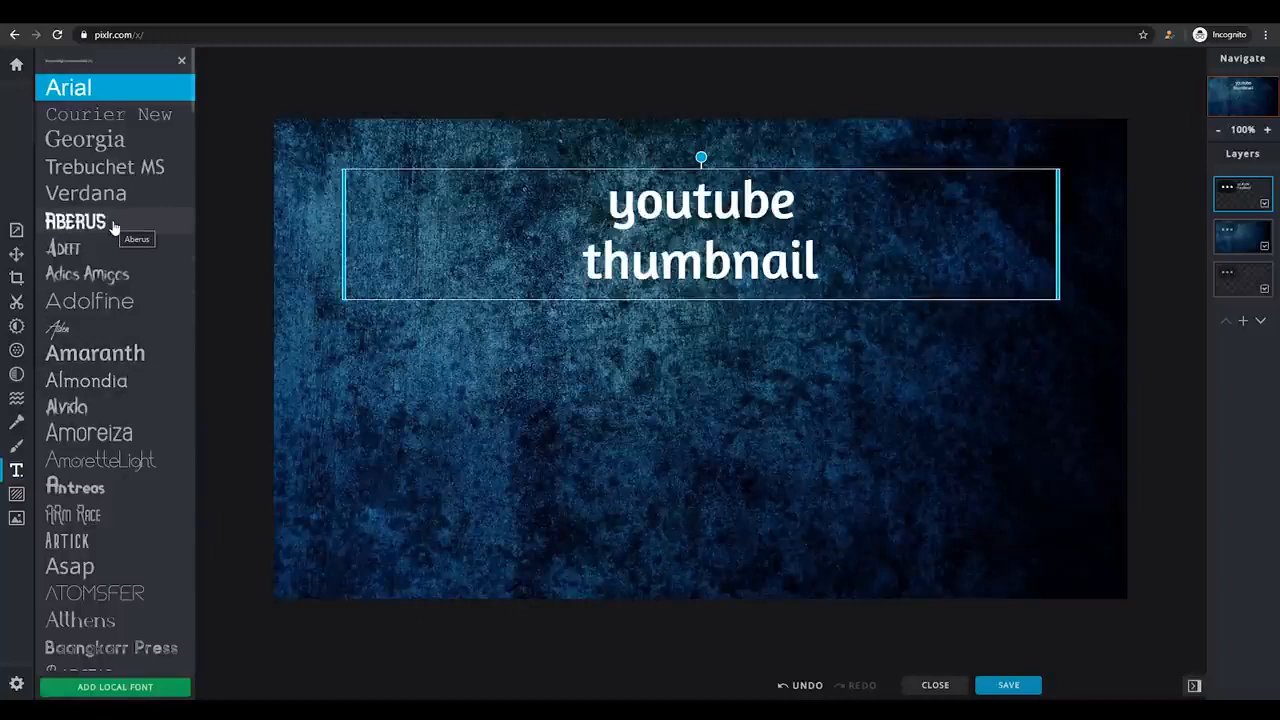
left_click_drag(193, 110, 185, 262)
left_click(120, 380)
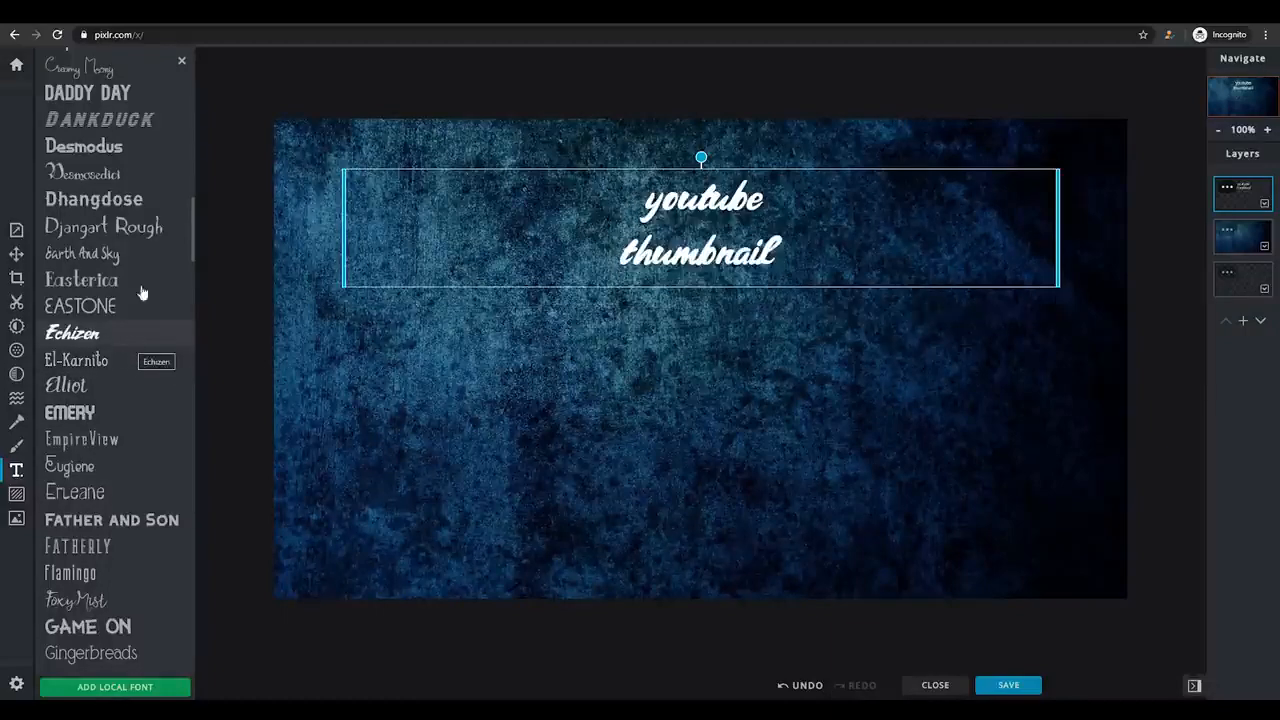
left_click(117, 97)
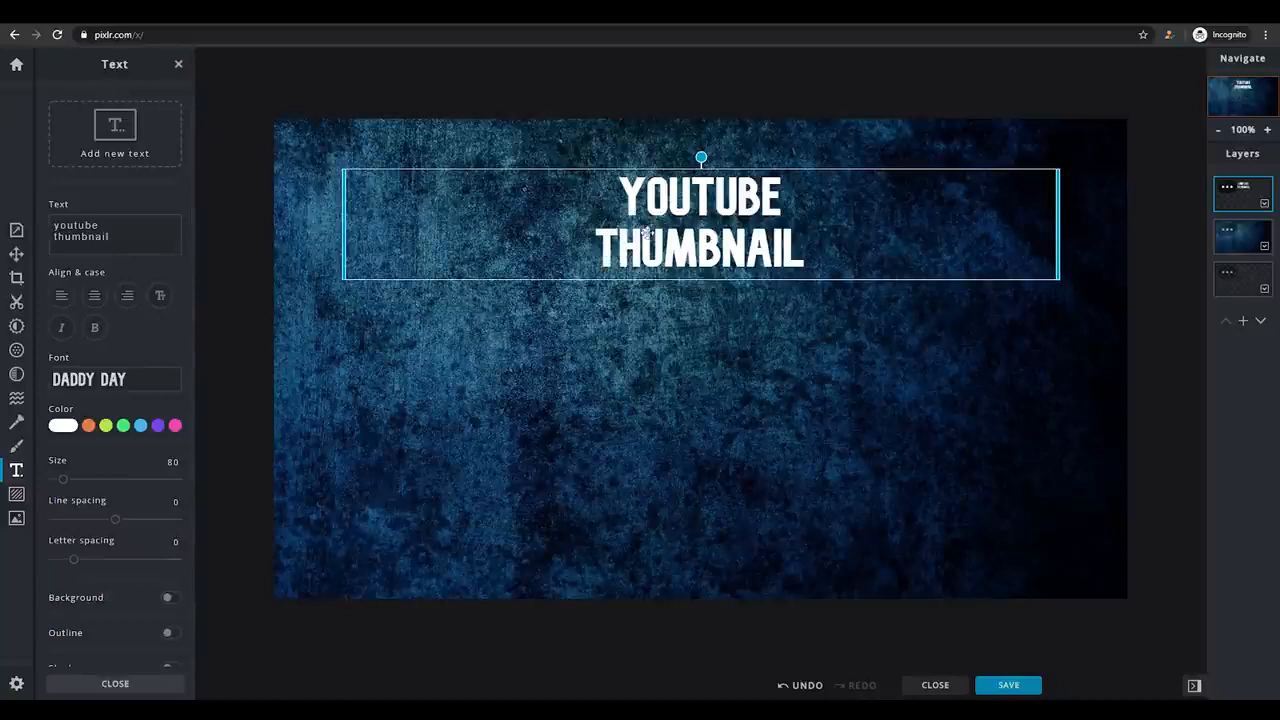
Enlarge the title text to size 152 and move it up close to the canvas's upper edge.
left_click_drag(634, 234, 644, 207)
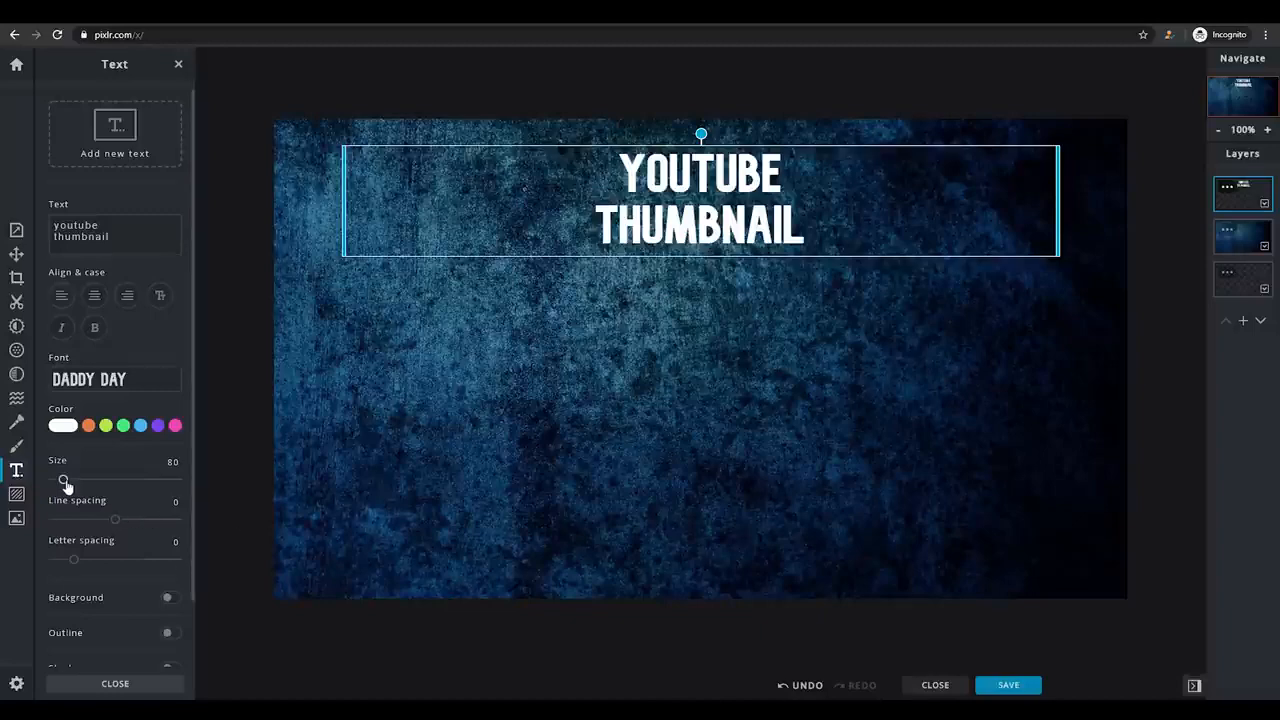
left_click_drag(63, 483, 71, 481)
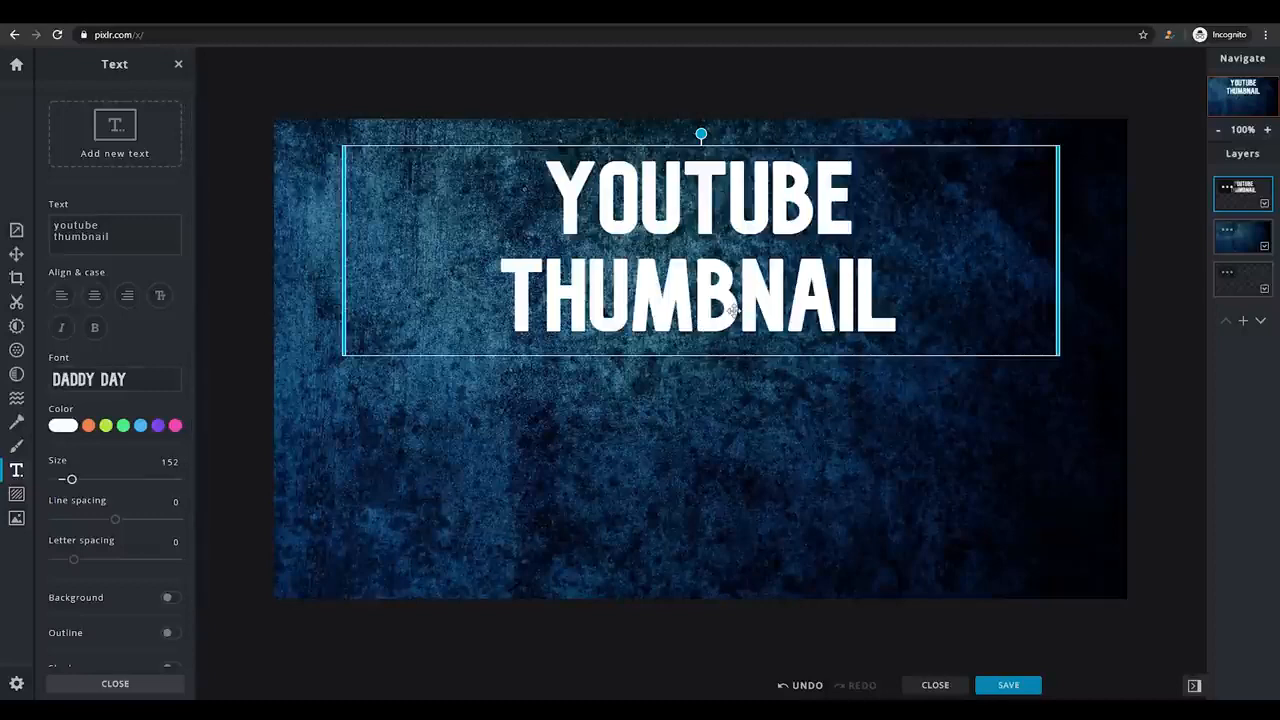
mouse_move(731, 312)
left_mouse_down()
mouse_move(702, 300)
mouse_move(739, 303)
mouse_move(727, 289)
left_mouse_up()
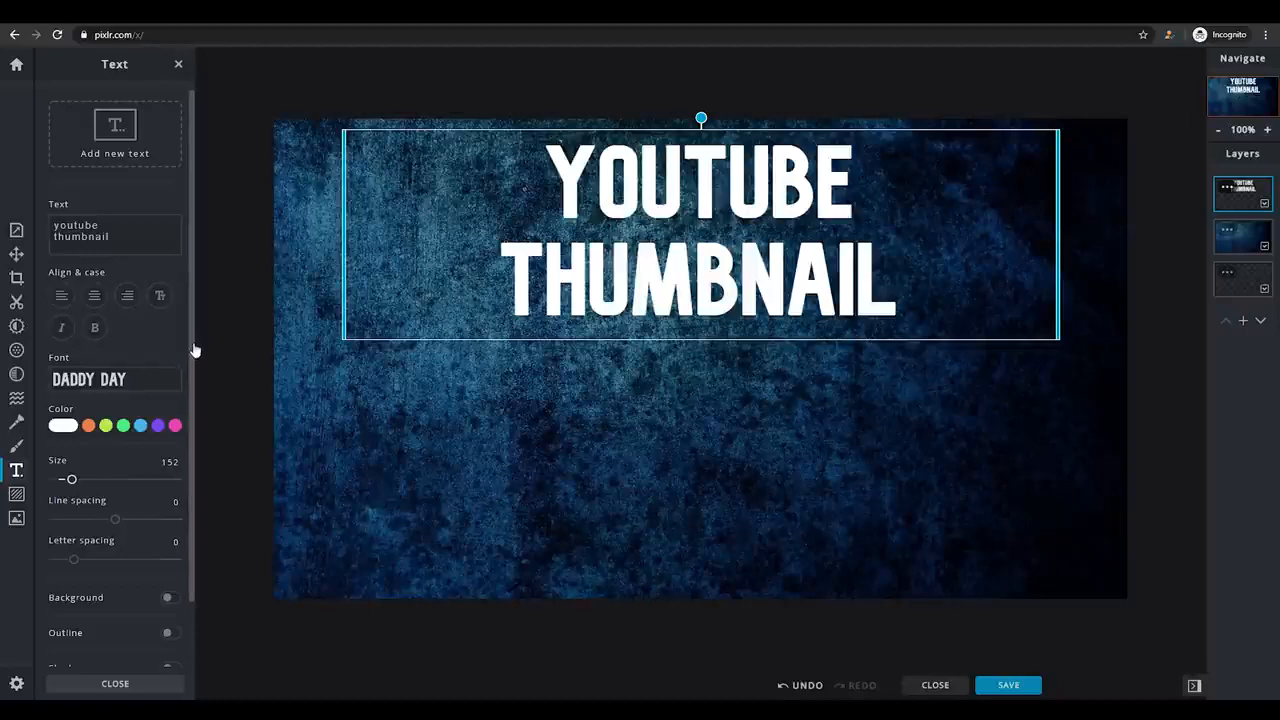
Turn on the title text's outline, set its color to black, and finish editing the text.
left_click_drag(195, 350, 194, 410)
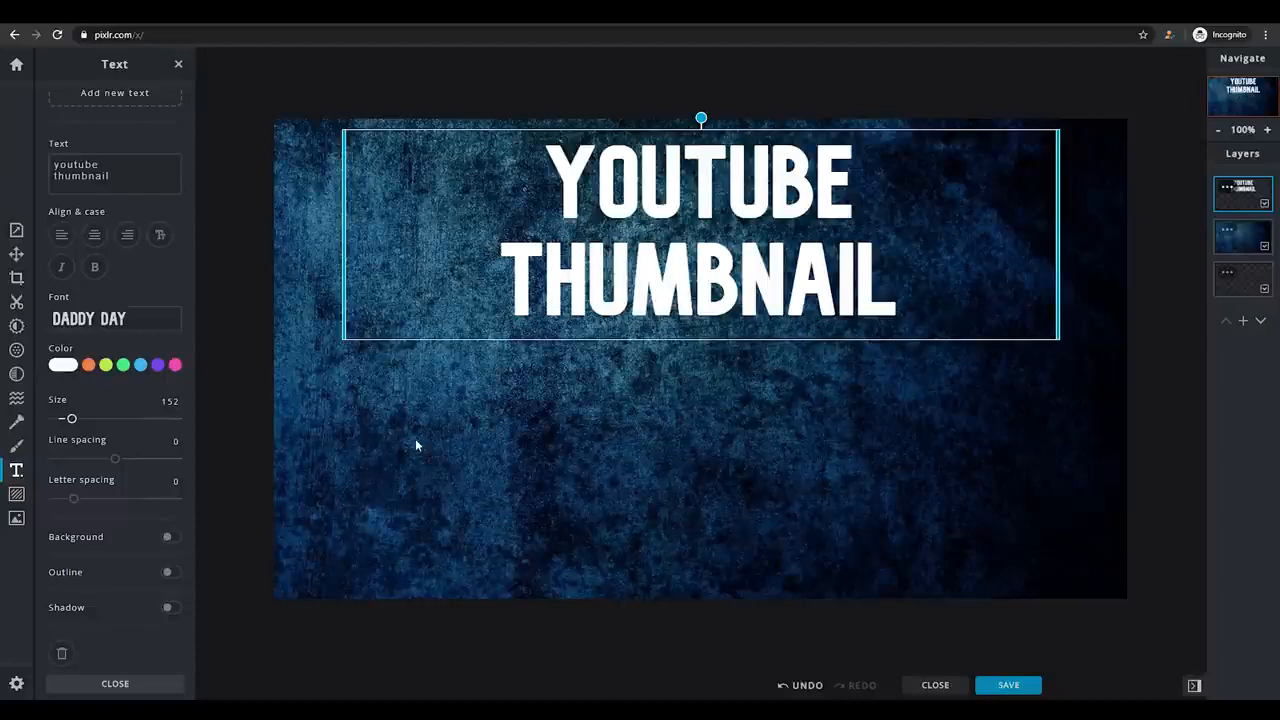
scroll(195, 440, "down", 1)
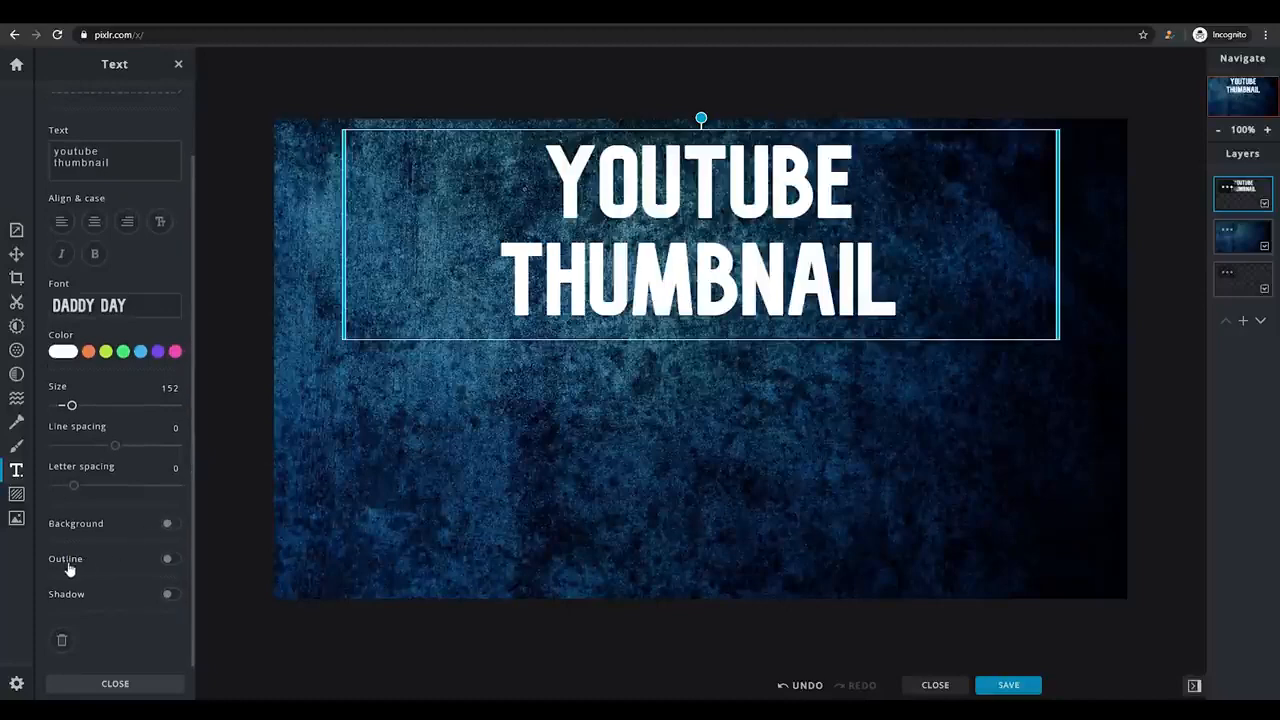
left_click(170, 560)
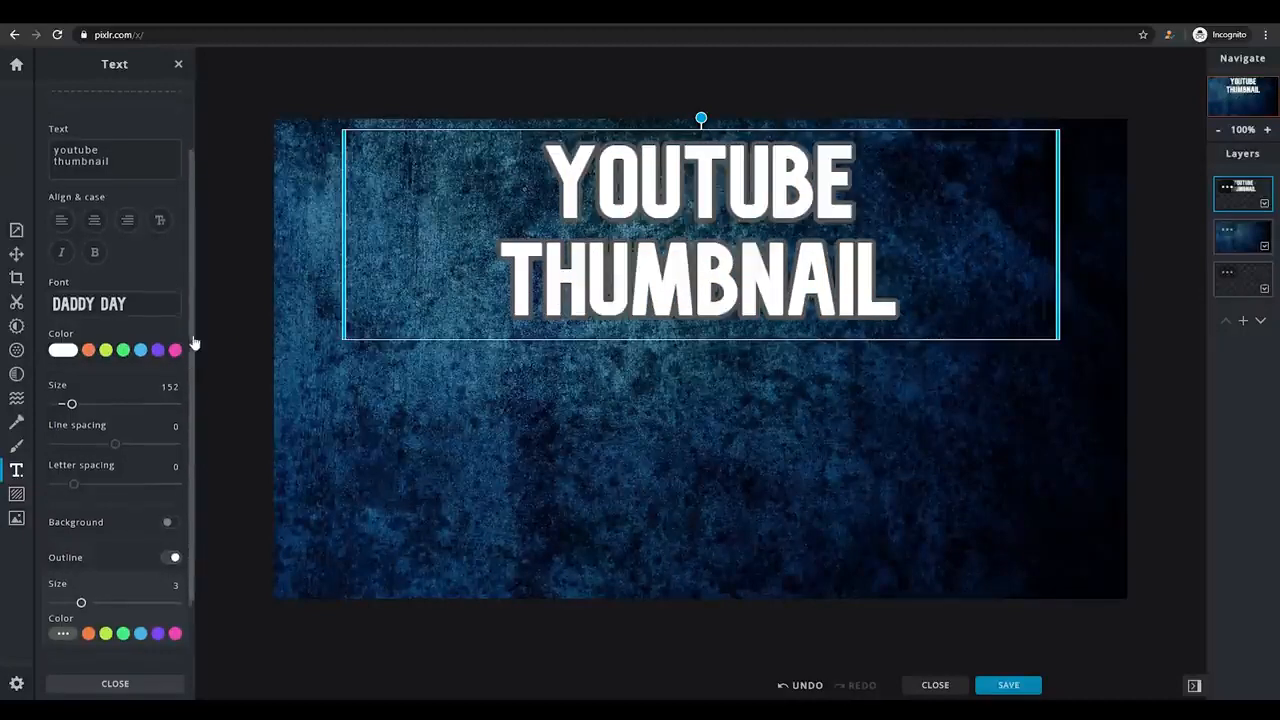
scroll(184, 401, "down", 2)
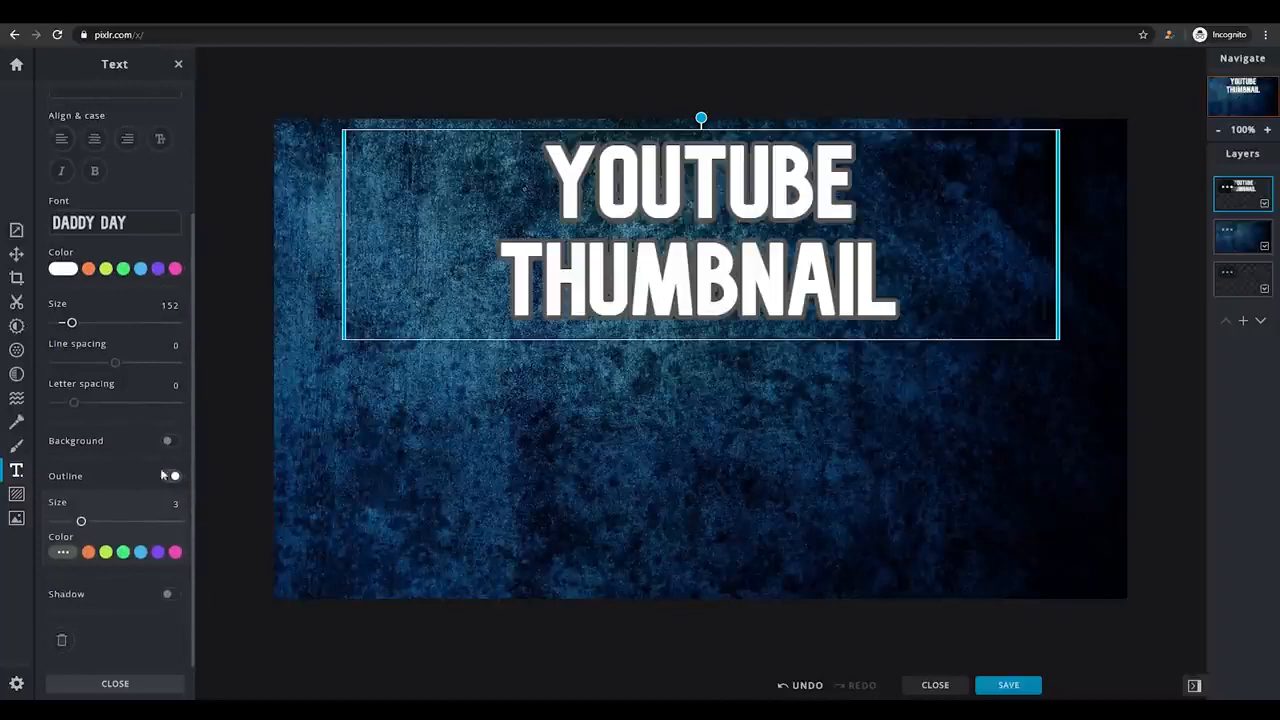
left_click(63, 553)
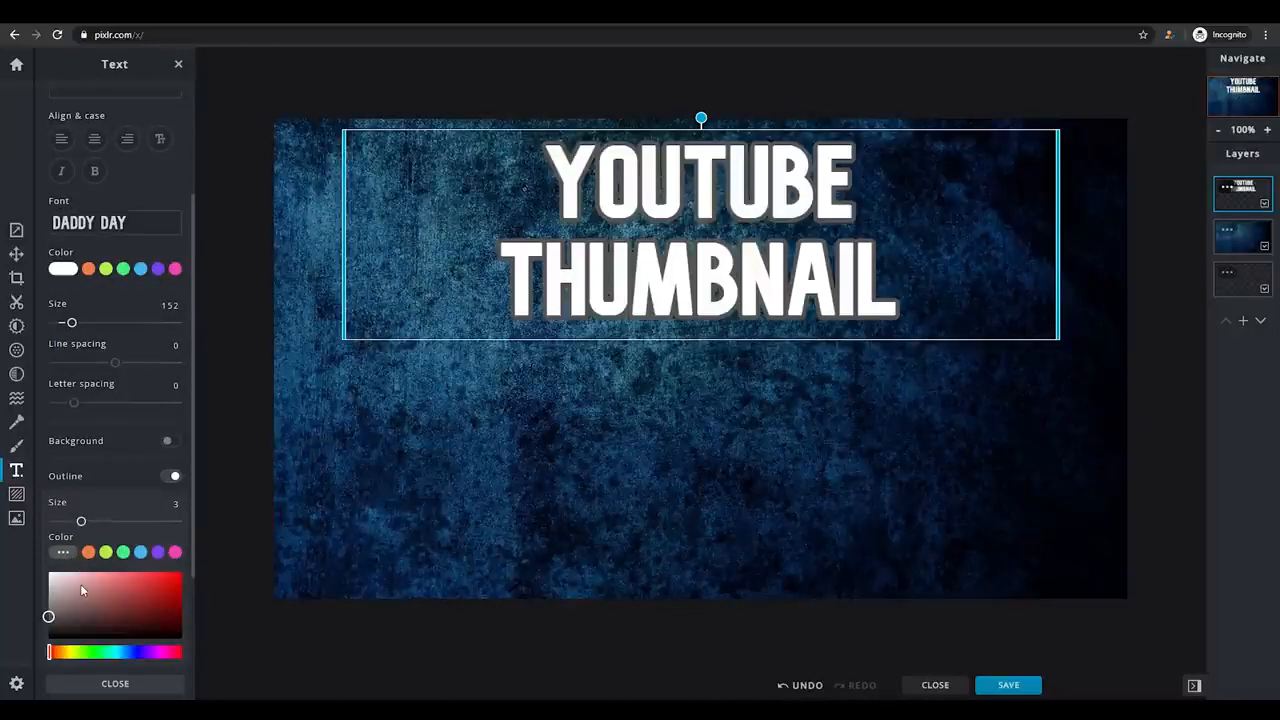
left_click(65, 554)
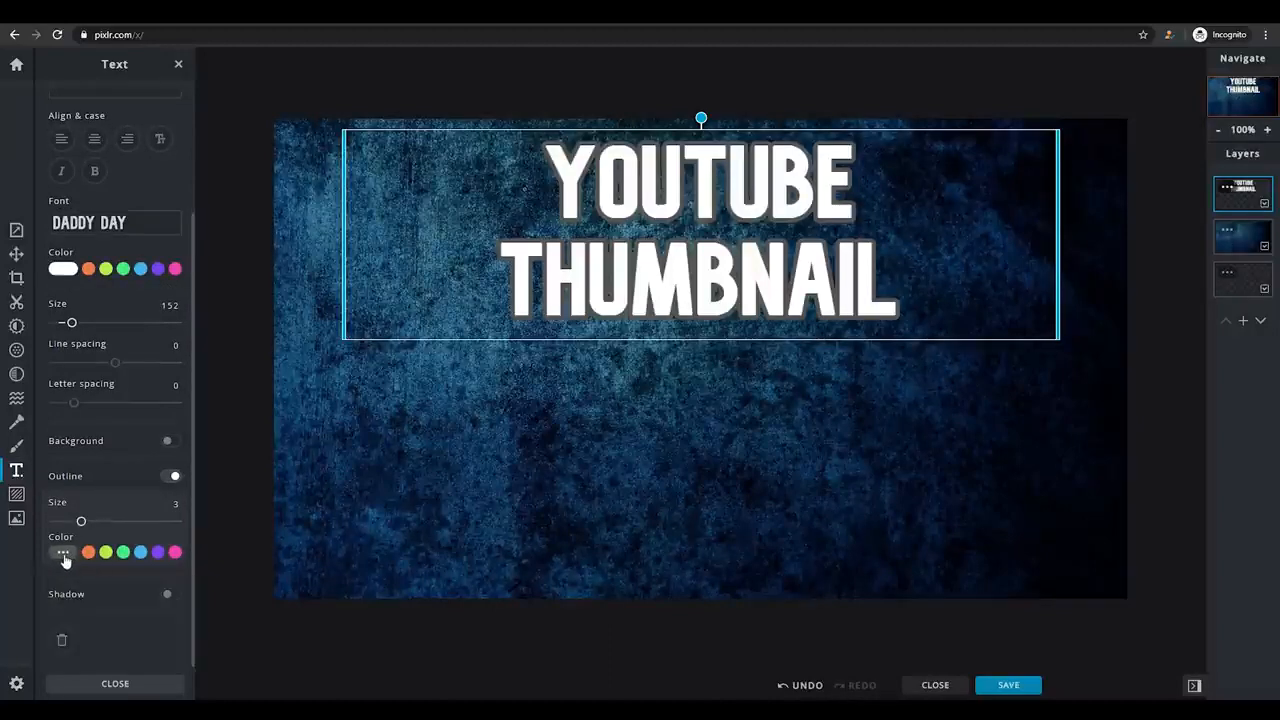
left_click(69, 559)
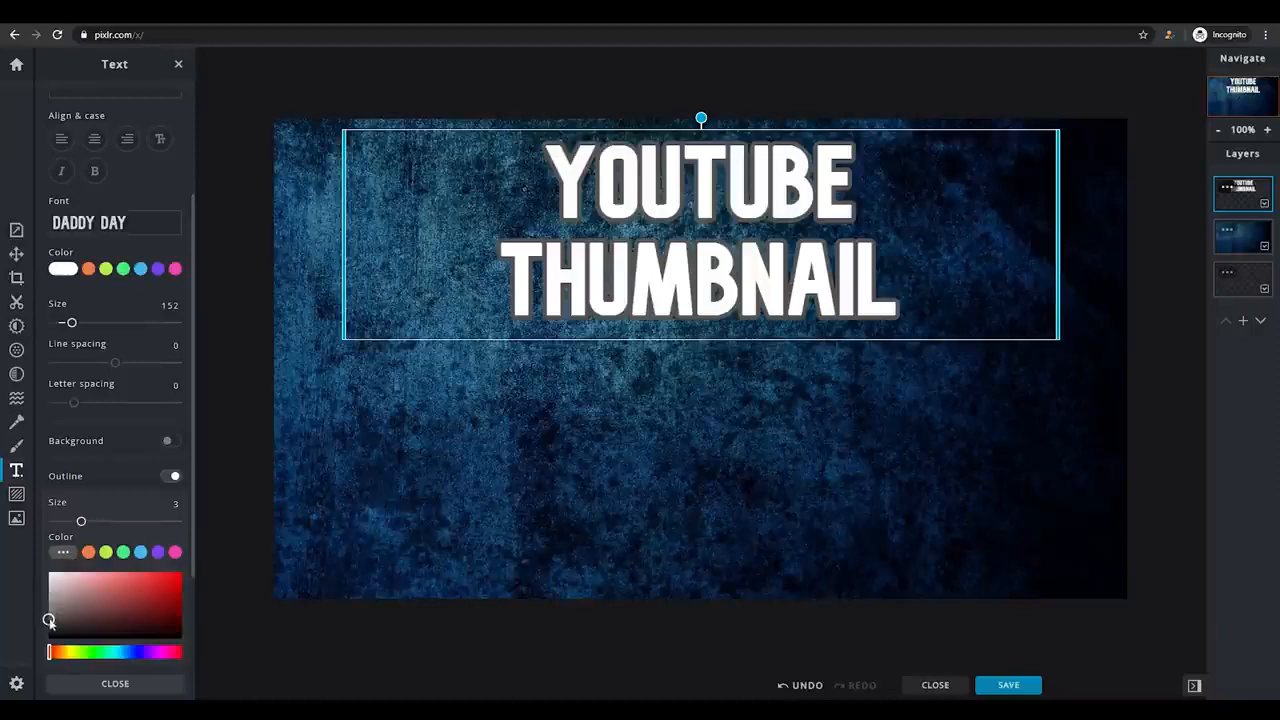
left_click_drag(48, 616, 184, 660)
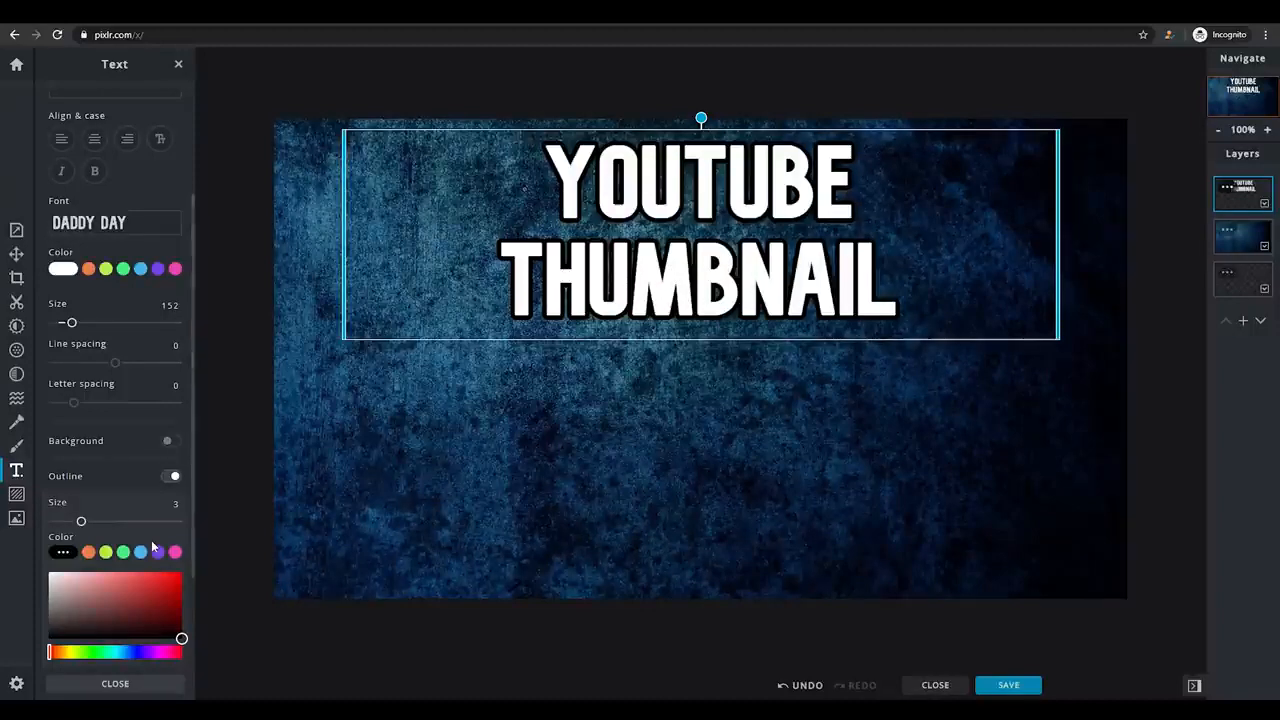
left_click_drag(193, 566, 189, 533)
left_click(126, 686)
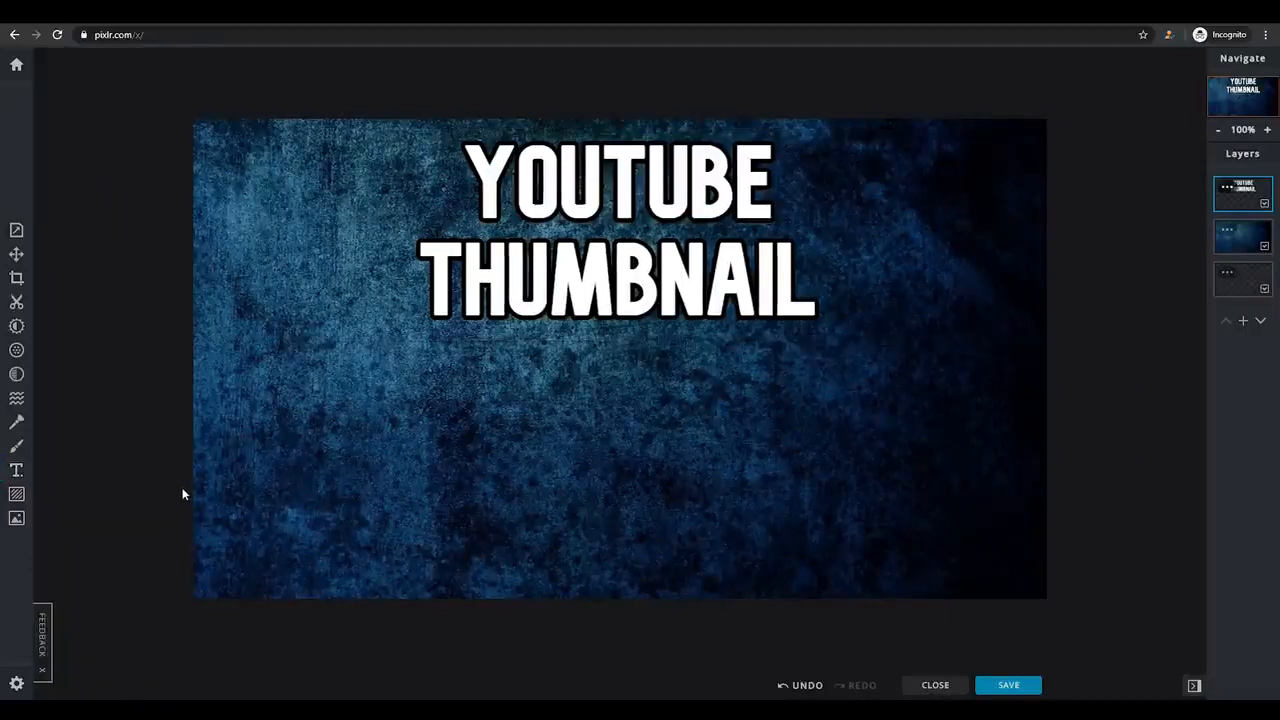
Apply the Blur filter at 26 to the background image layer.
left_click(16, 350)
left_click(1221, 243)
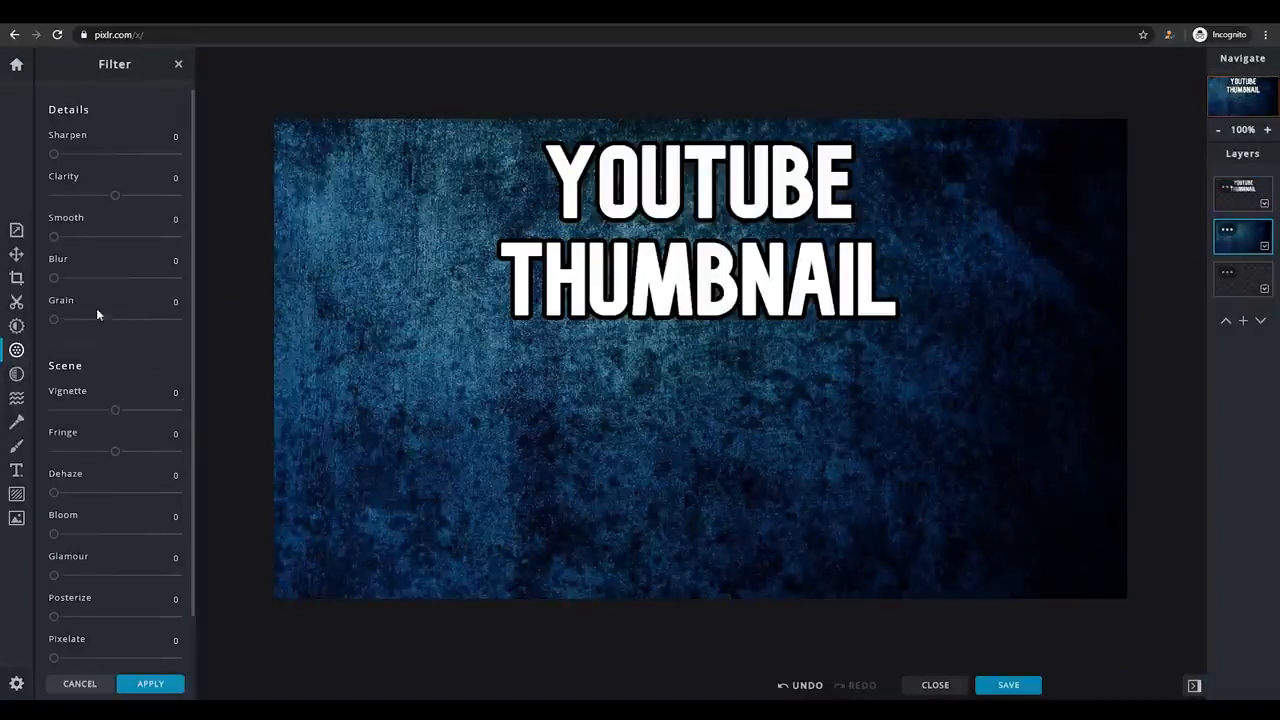
left_click_drag(55, 280, 87, 287)
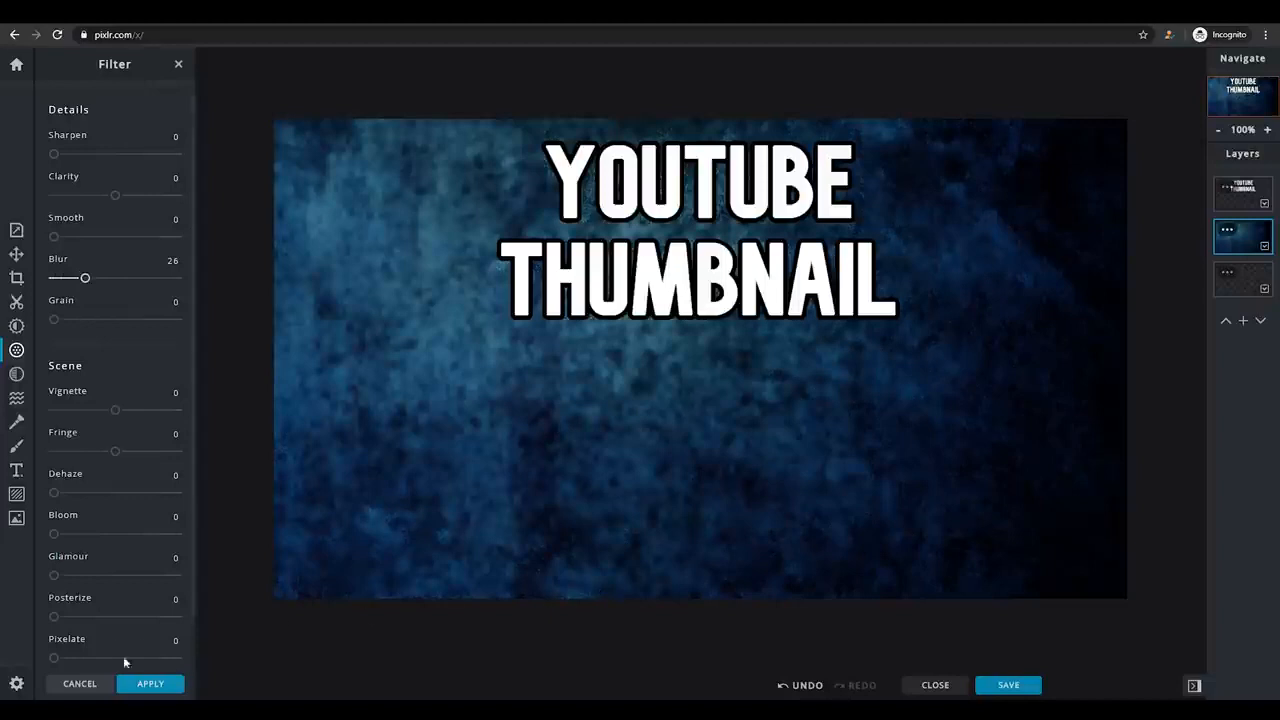
left_click(150, 684)
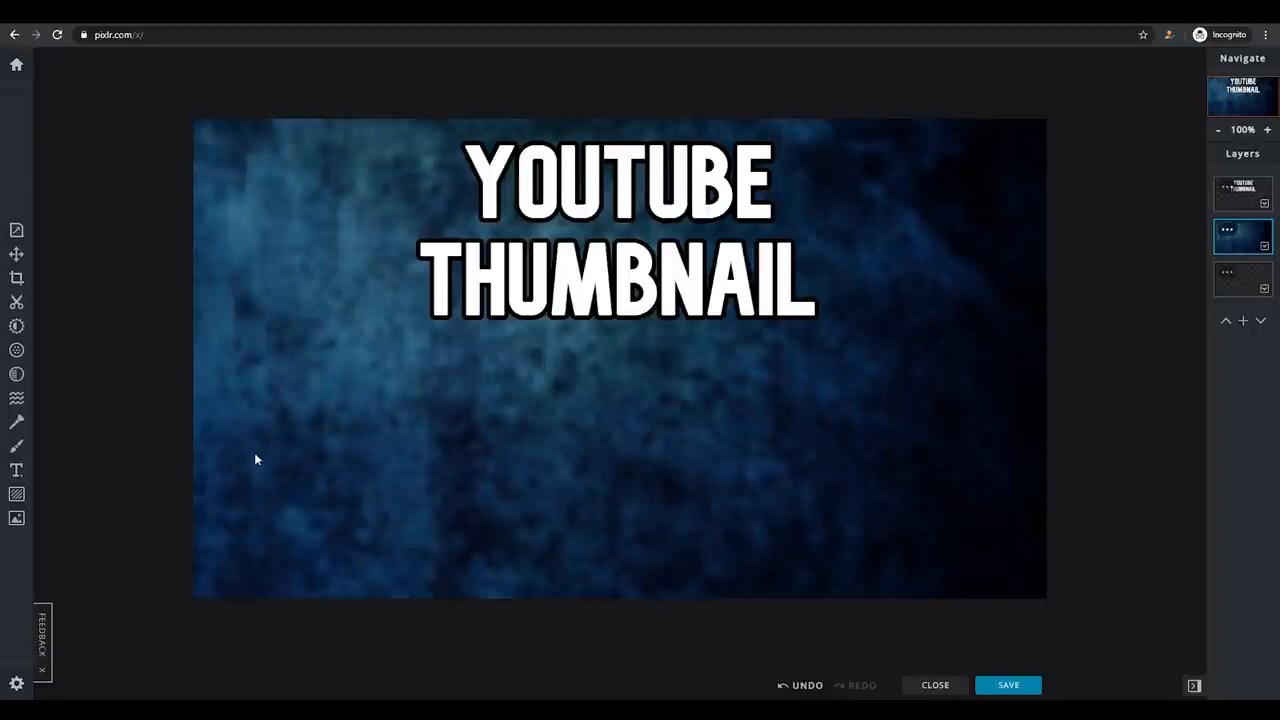
Import the skeleton-suited character image with the scythe from the computer and add it as a layer in the current document.
left_click(16, 520)
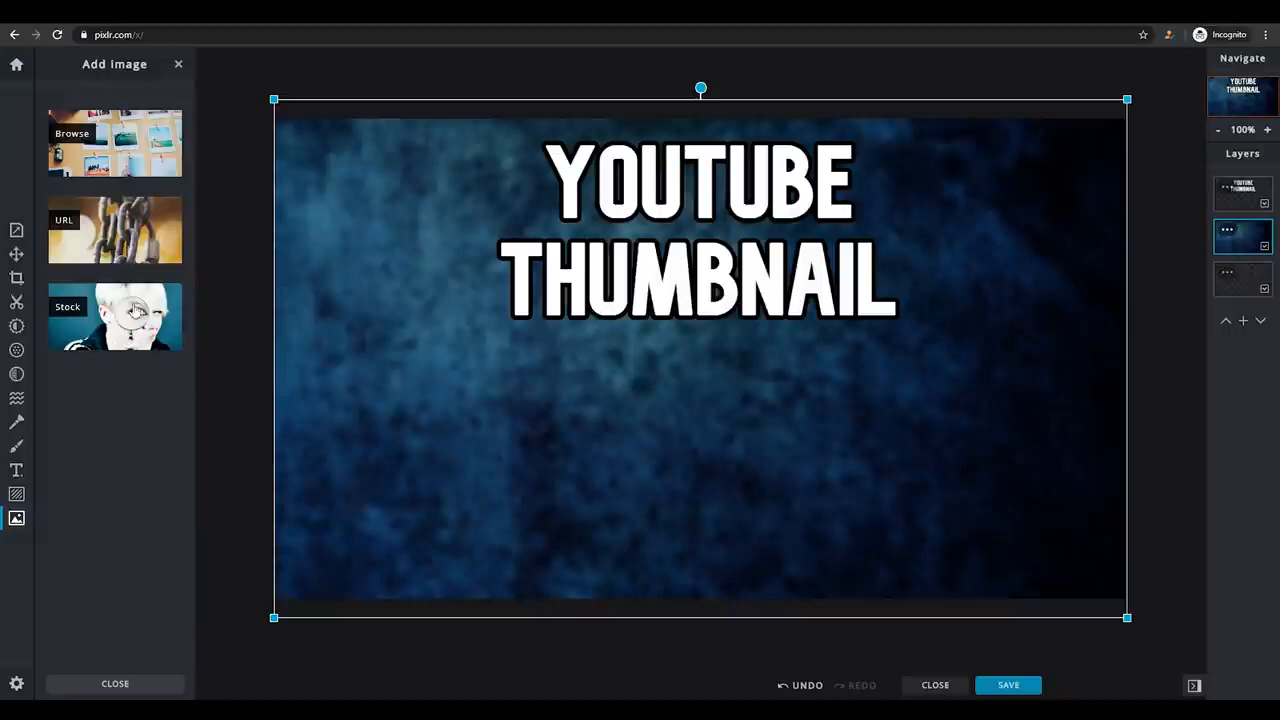
left_click(110, 136)
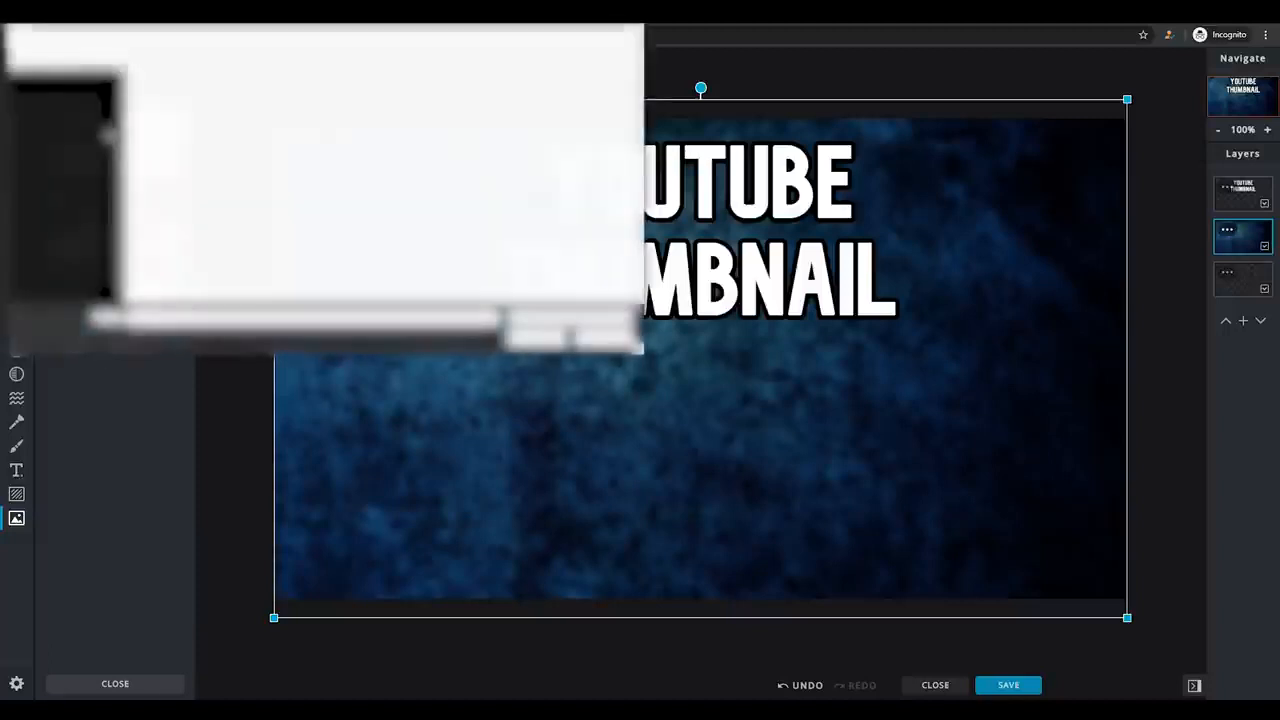
left_click(318, 115)
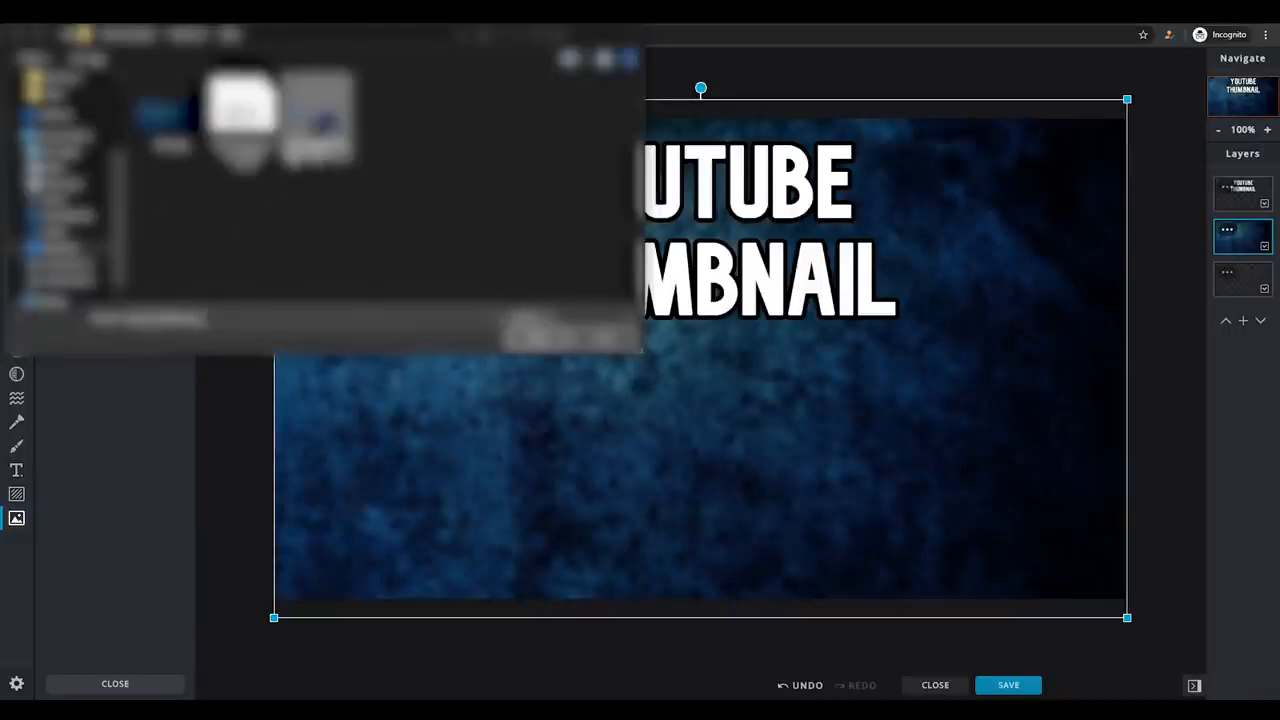
left_click(520, 338)
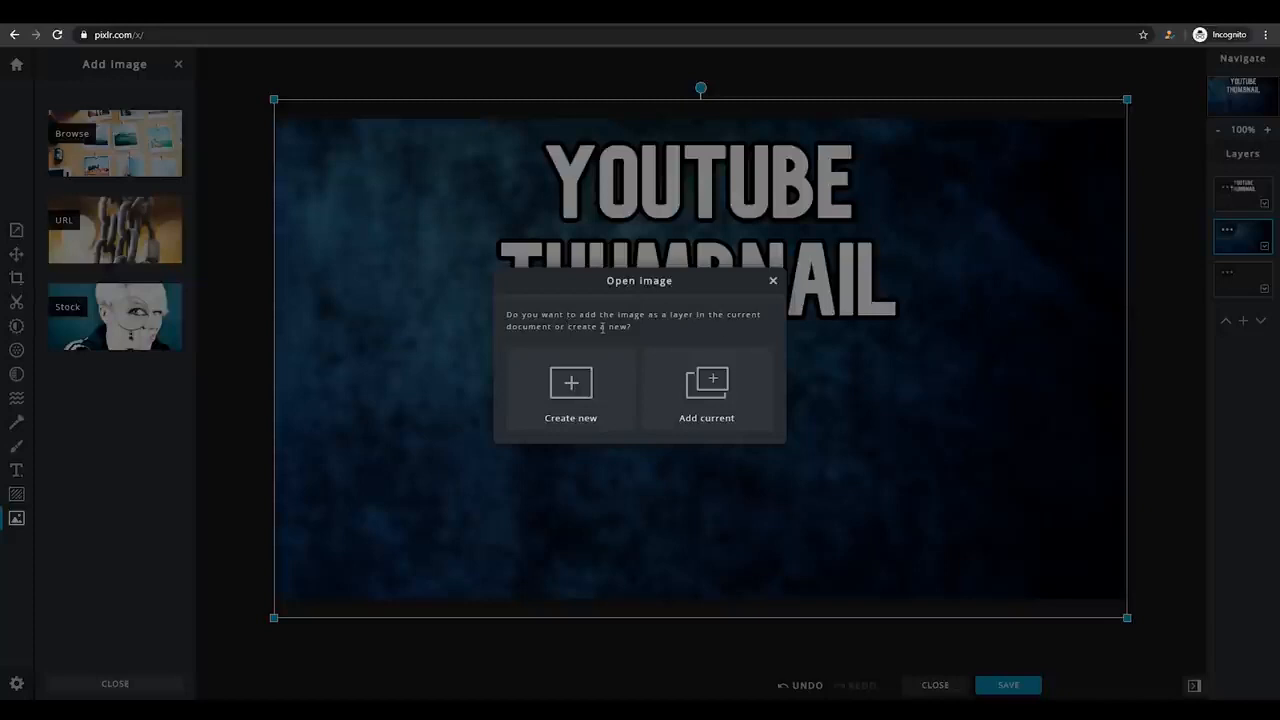
left_click(707, 395)
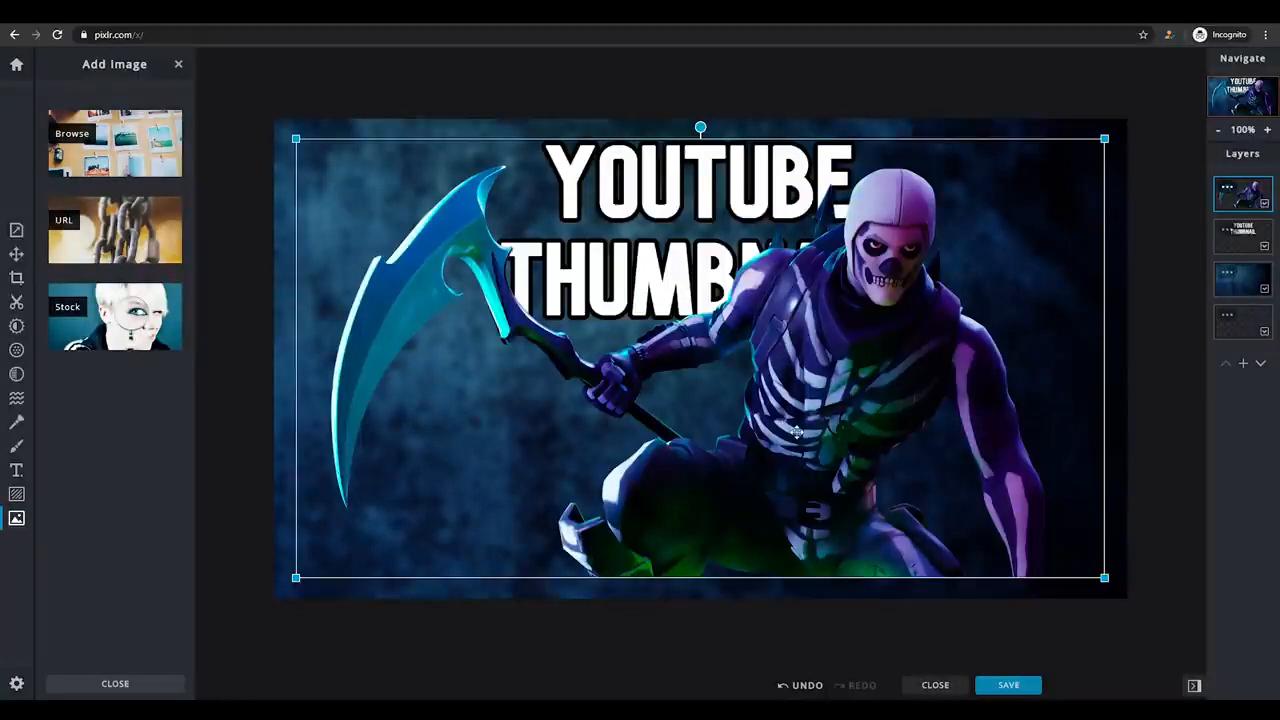
Shrink the character image to about two thirds of the canvas width and center it along the lower edge below the title, then deselect it.
left_click_drag(796, 432, 793, 452)
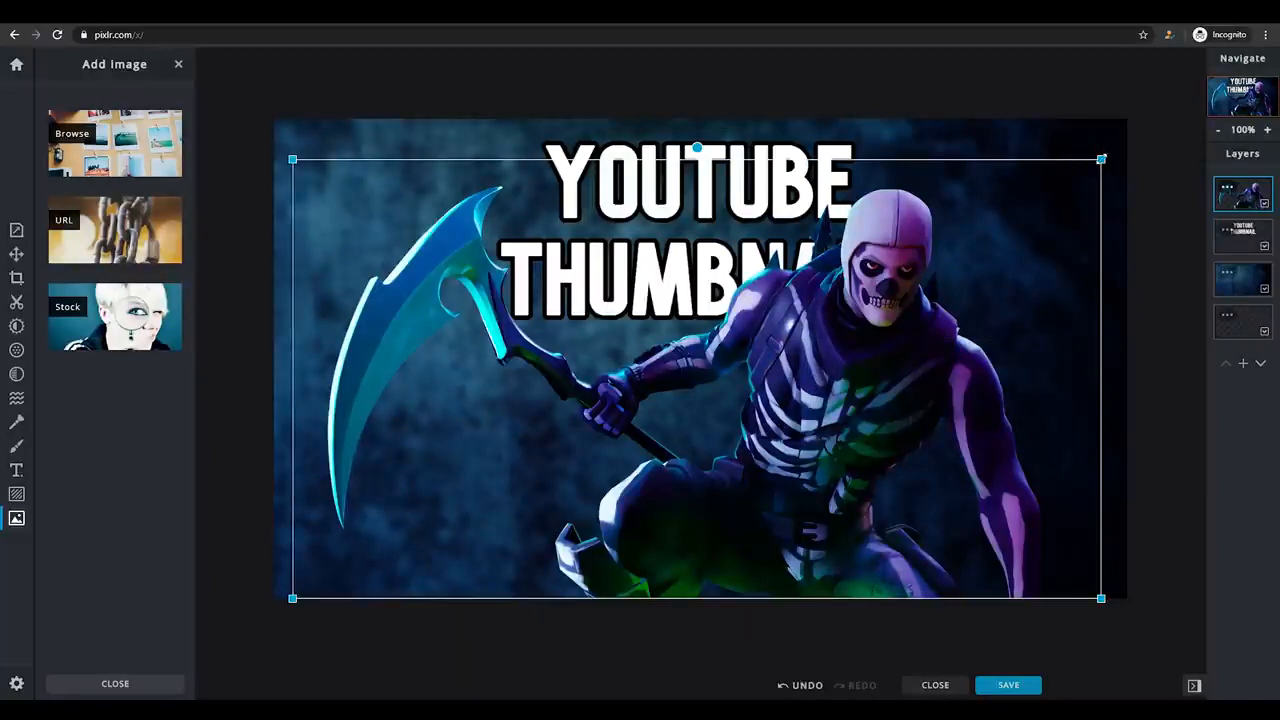
left_click_drag(1101, 159, 855, 335)
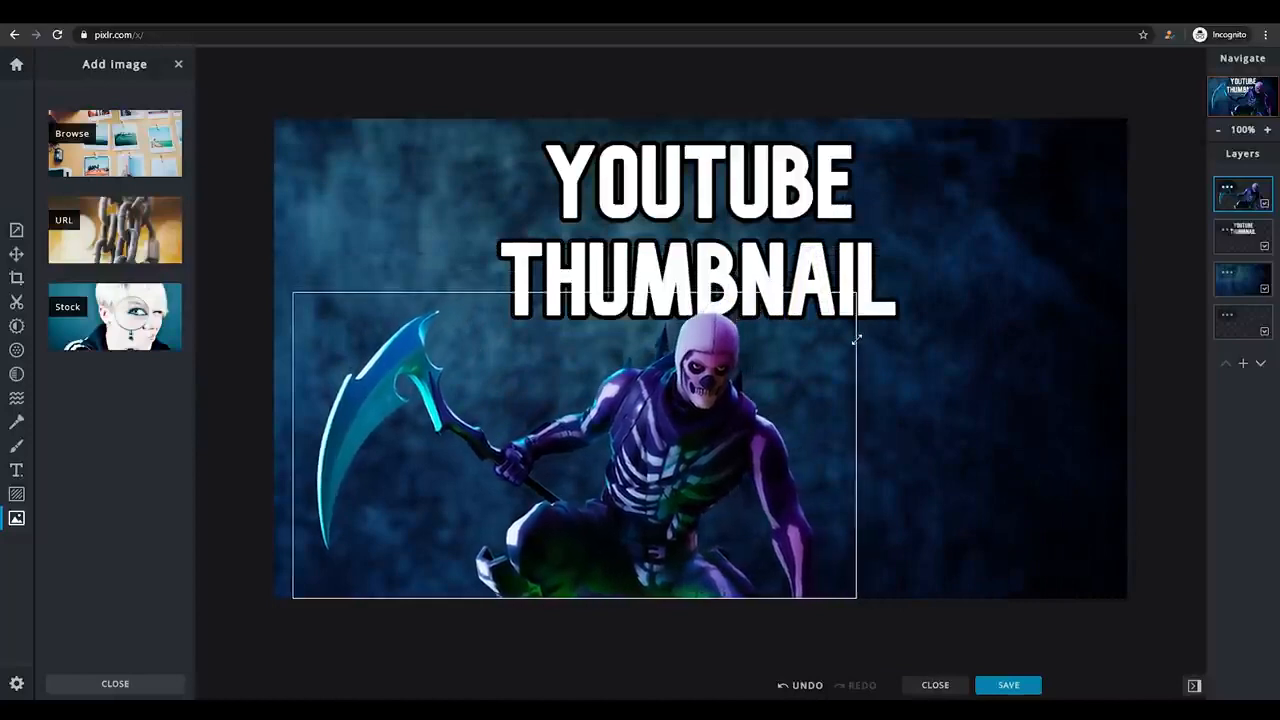
left_click_drag(655, 425, 744, 423)
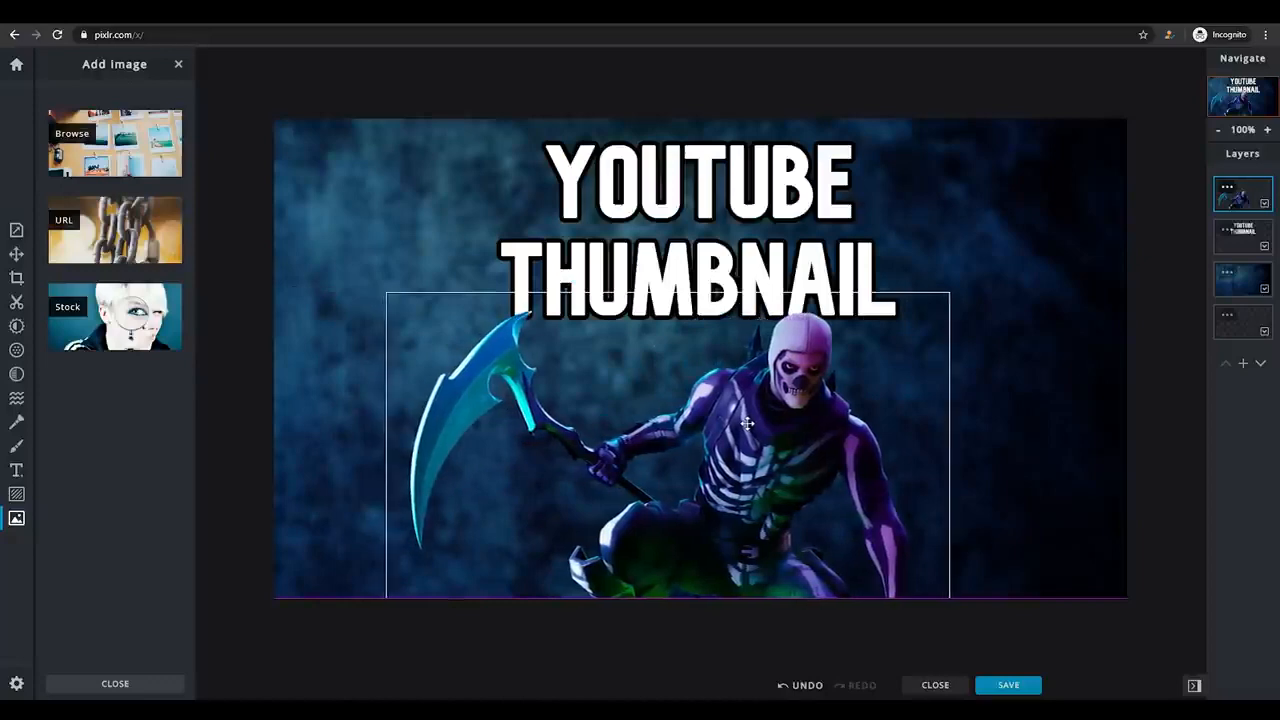
left_click_drag(744, 423, 745, 423)
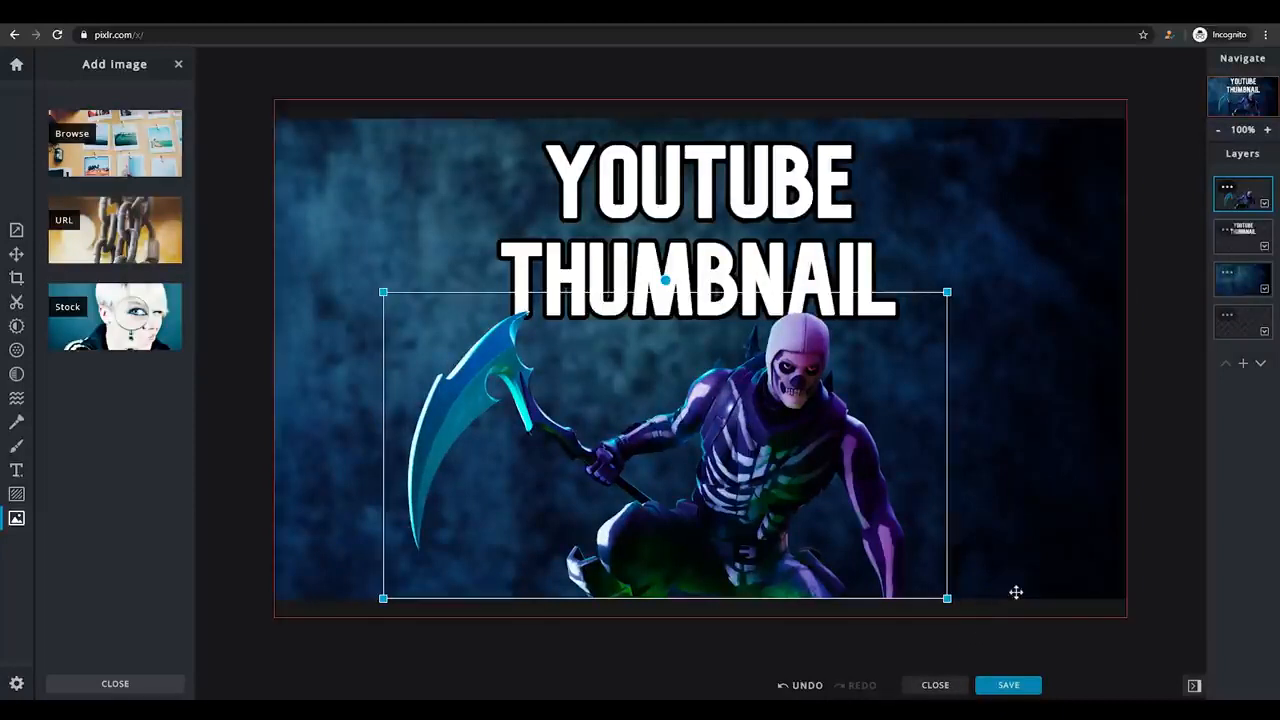
left_click(248, 467)
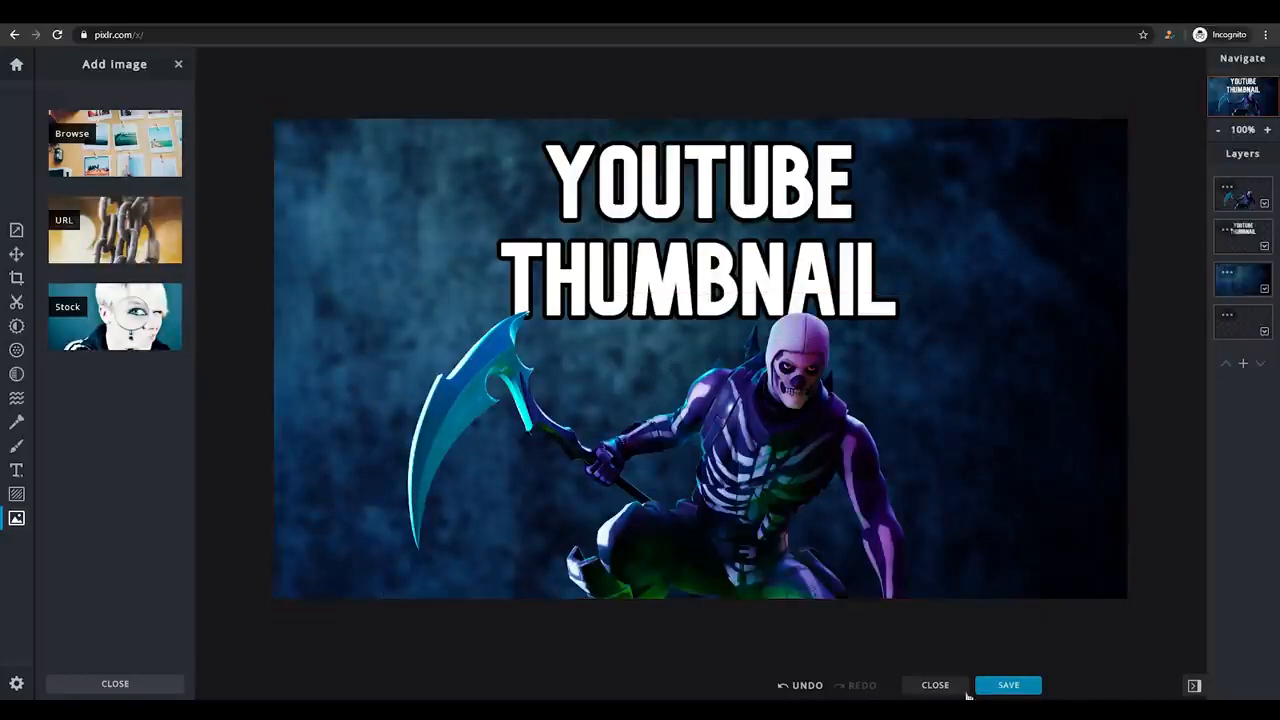
Start saving the image and name the file "thumbnail".
left_click(1015, 689)
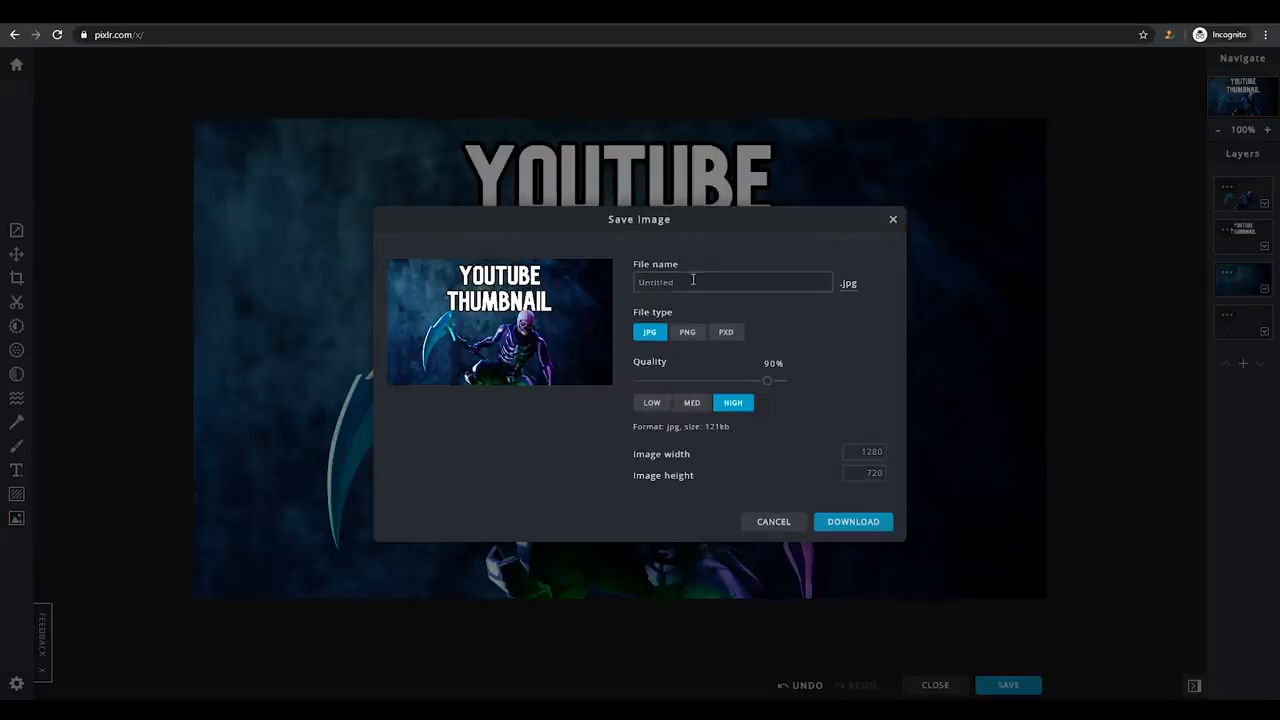
left_click(746, 289)
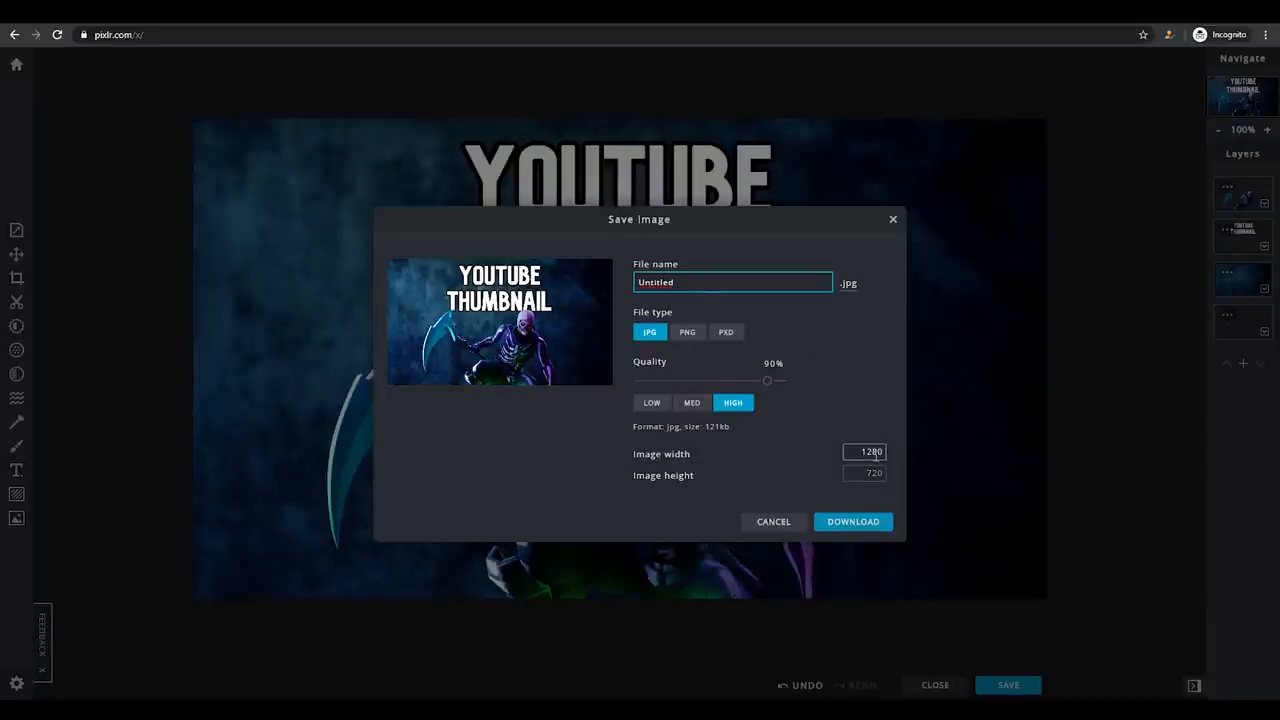
left_click_drag(710, 281, 603, 276)
type("thumbnail")
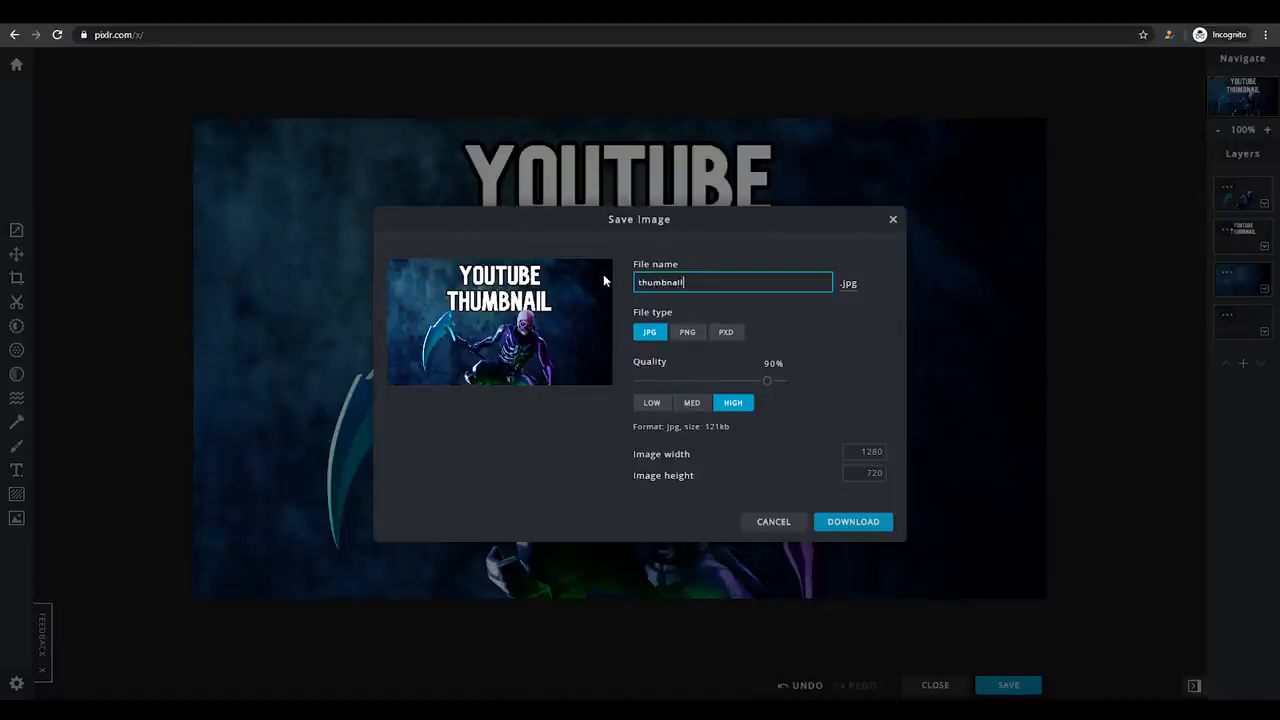
left_click(610, 276)
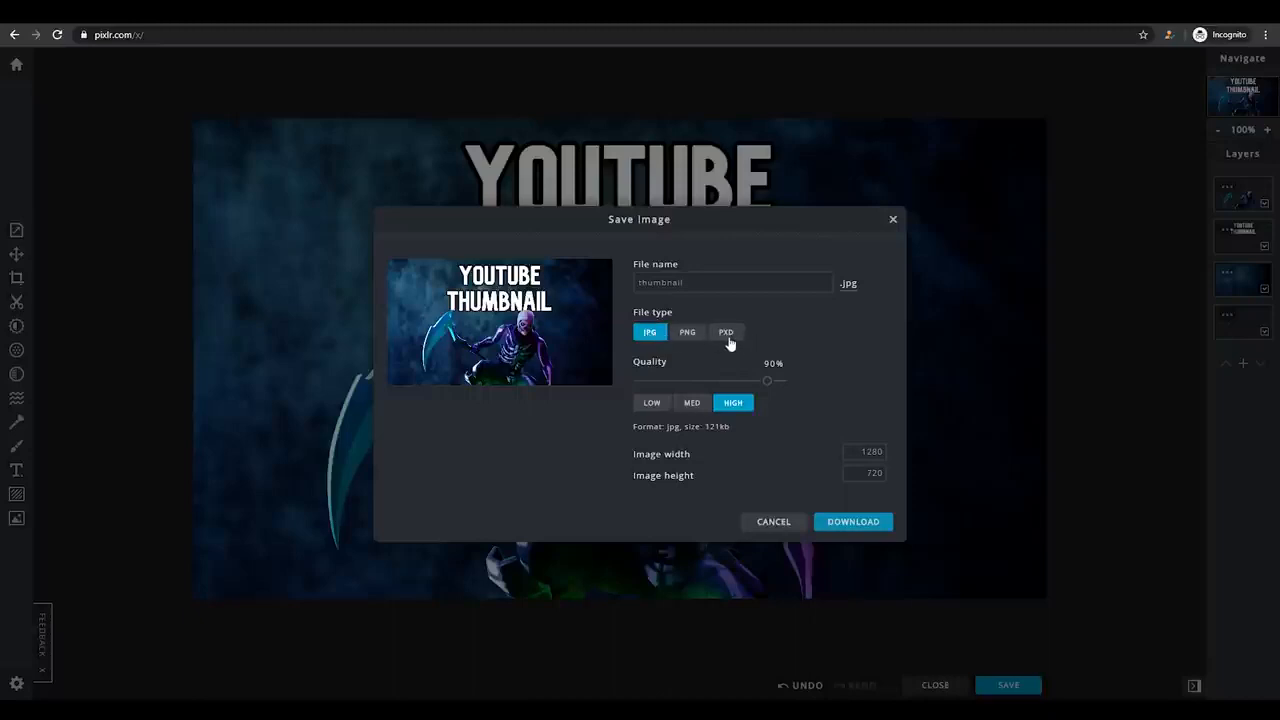
Choose PNG as the file type and download the image at 1280 x 720.
left_click(687, 334)
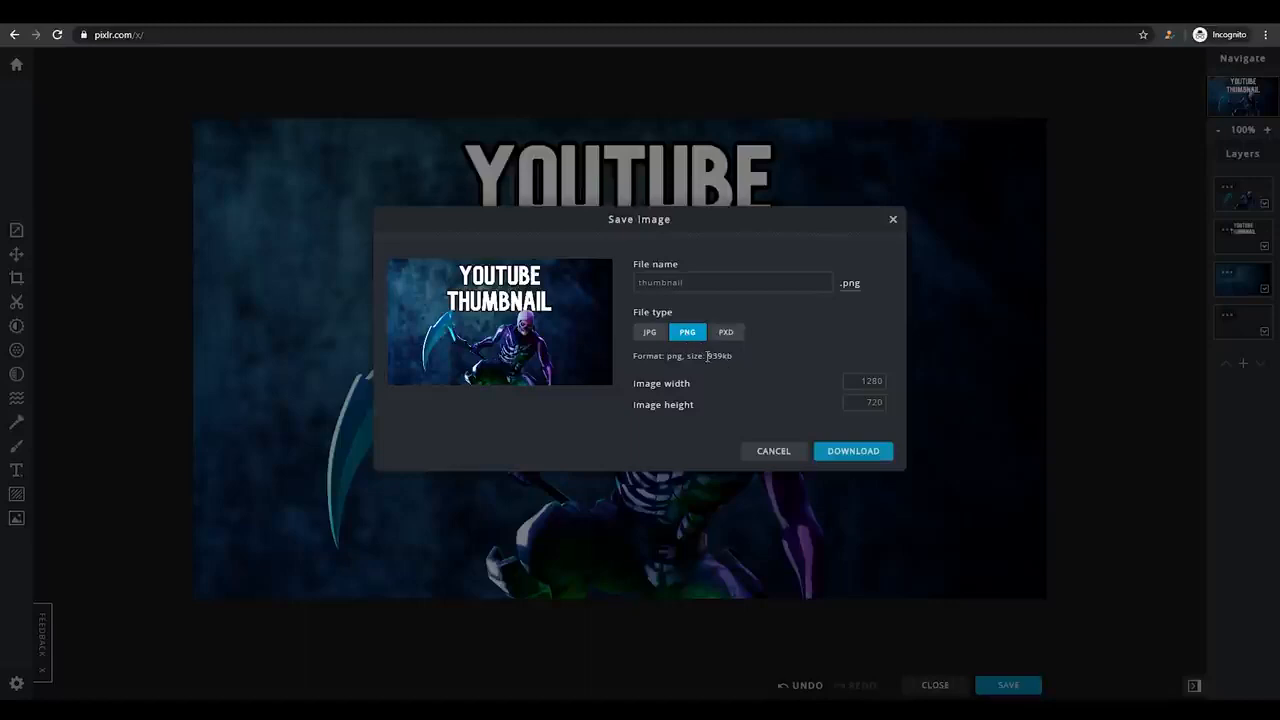
left_click_drag(707, 356, 734, 356)
left_click(734, 356)
left_click(877, 380)
left_click(855, 401)
left_click(853, 451)
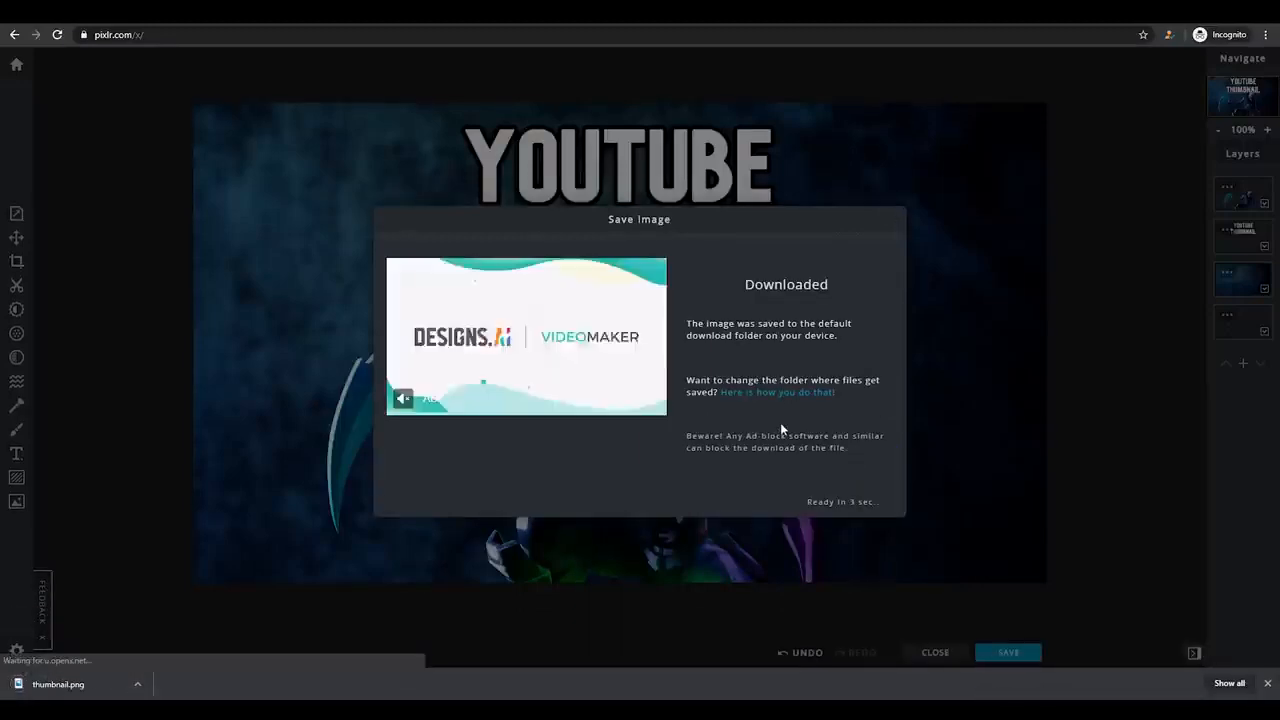
Open the downloaded thumbnail.png in Photos and bring its window into full view to examine the finished thumbnail.
left_click(100, 683)
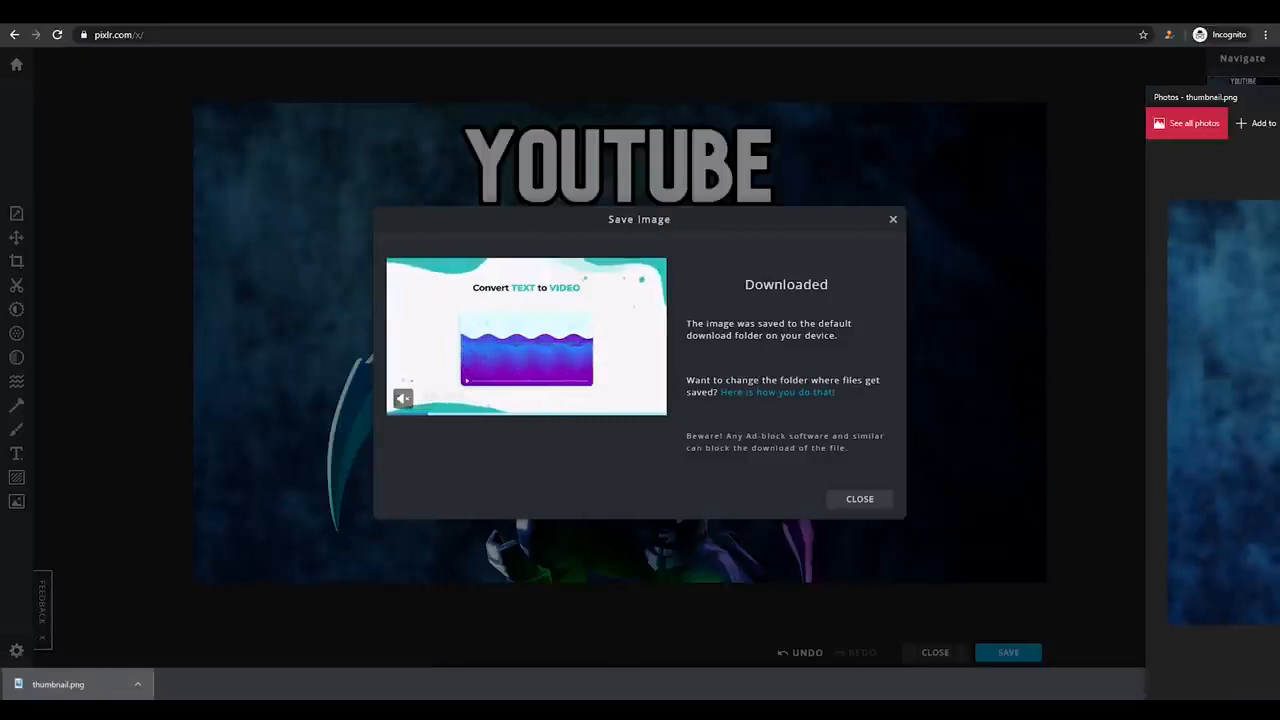
left_click_drag(1279, 96, 534, 43)
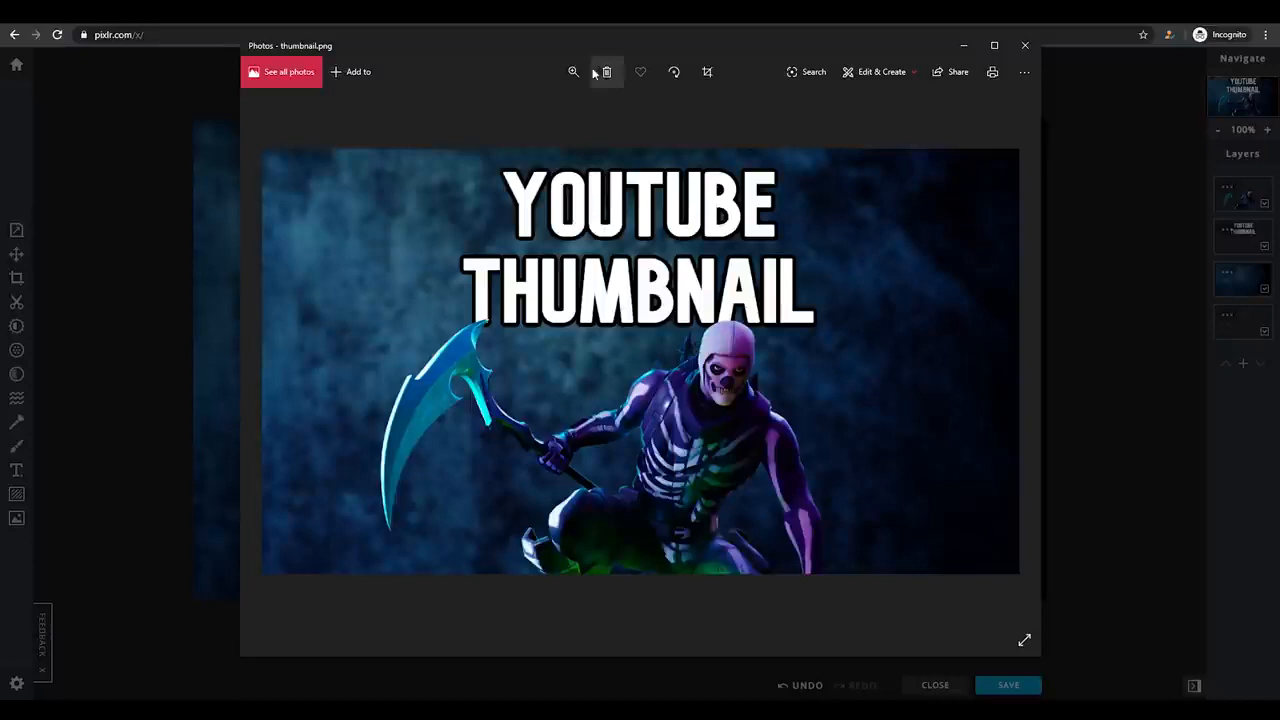
left_click_drag(587, 52, 583, 41)
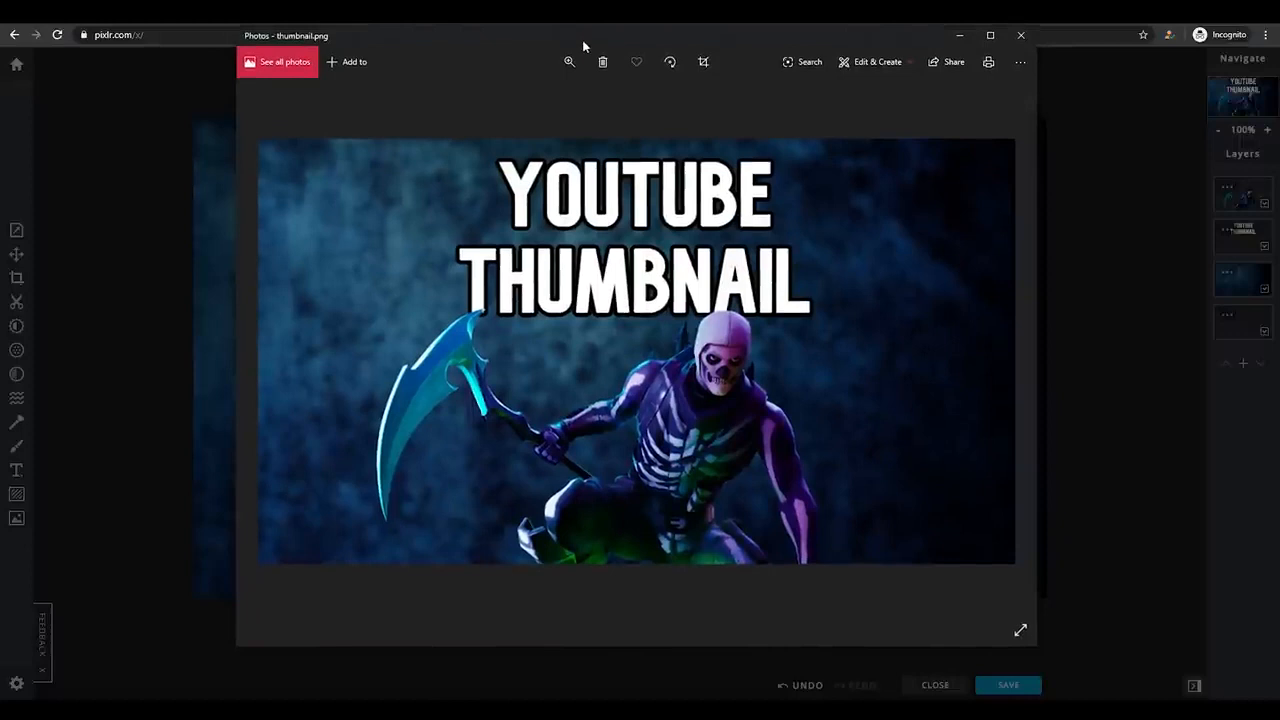
left_click_drag(583, 41, 595, 43)
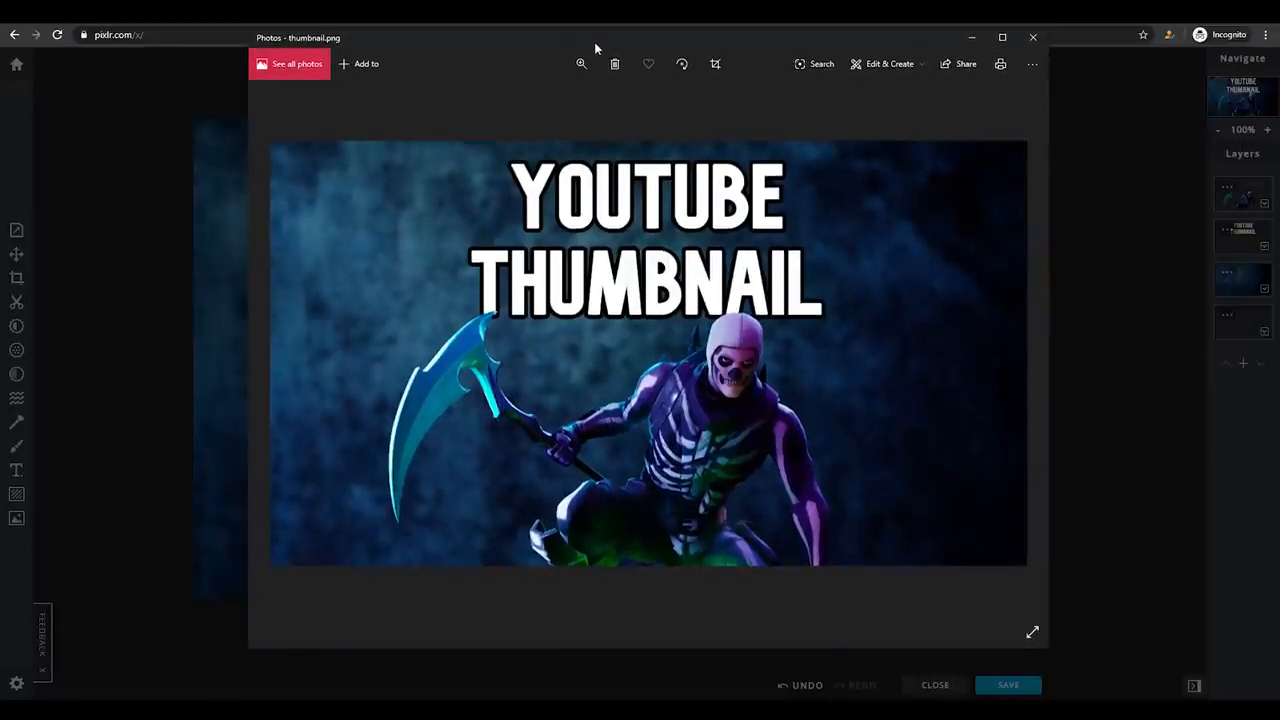
left_click_drag(594, 42, 613, 52)
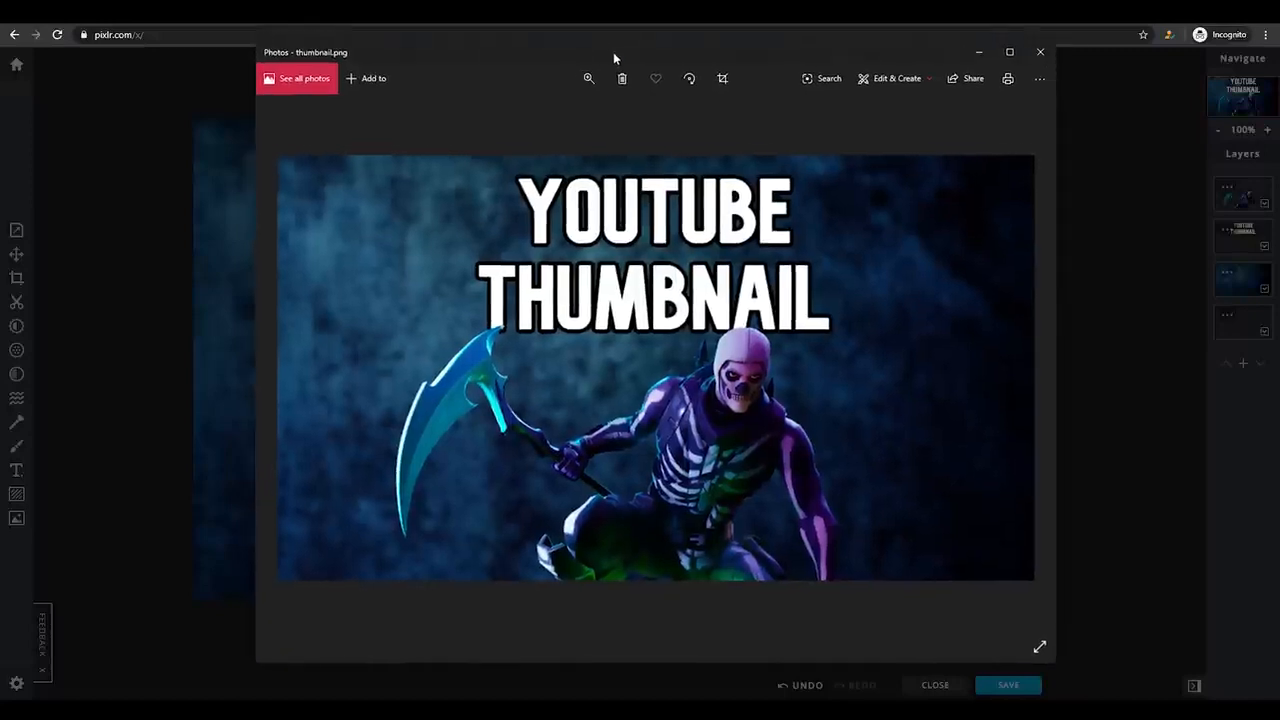